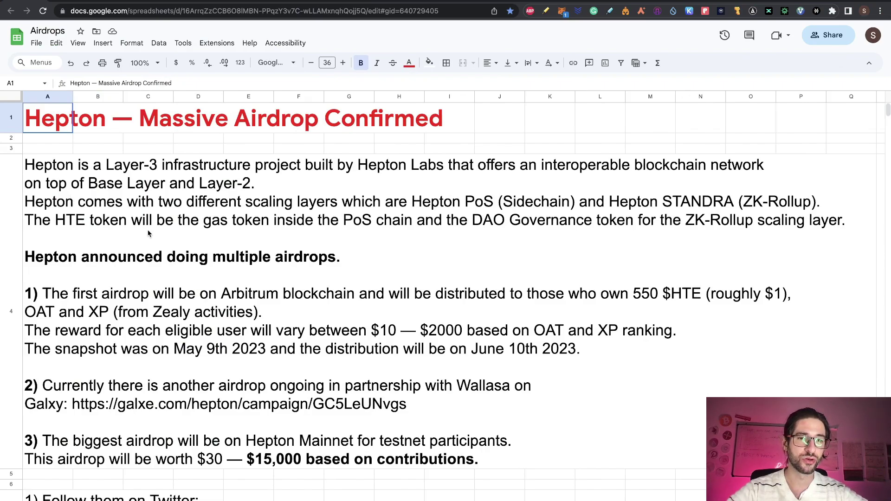
scroll(148, 234, down, 2)
scroll(149, 233, up, 1)
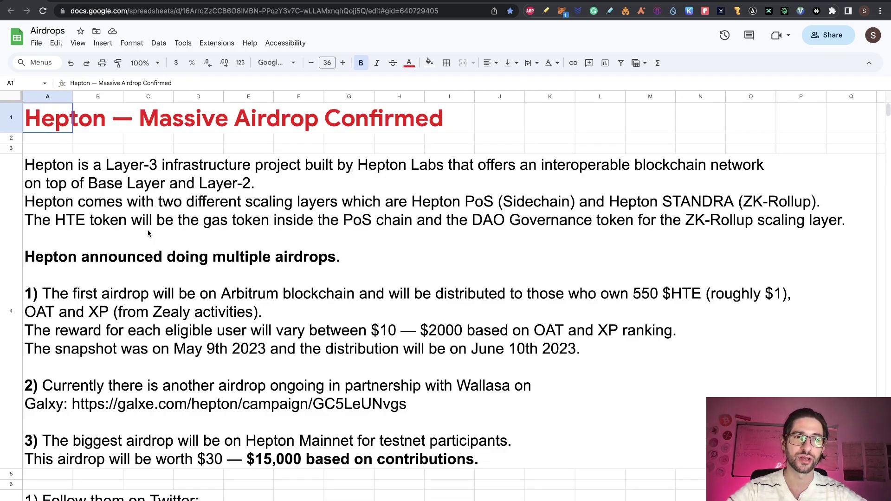
scroll(147, 233, down, 2)
scroll(148, 234, down, 3)
scroll(406, 268, down, 1)
scroll(406, 268, down, 2)
scroll(405, 268, down, 1)
scroll(406, 267, down, 5)
scroll(406, 267, down, 1)
scroll(406, 267, down, 2)
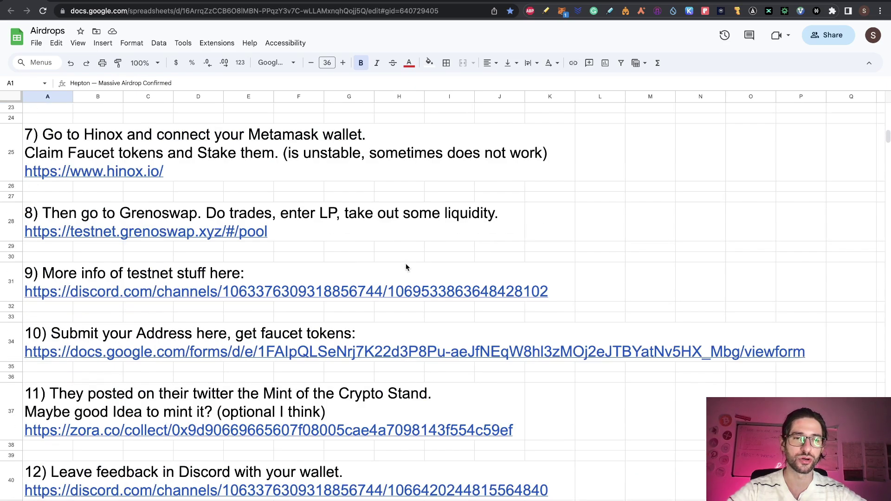
scroll(406, 267, down, 2)
scroll(405, 268, down, 2)
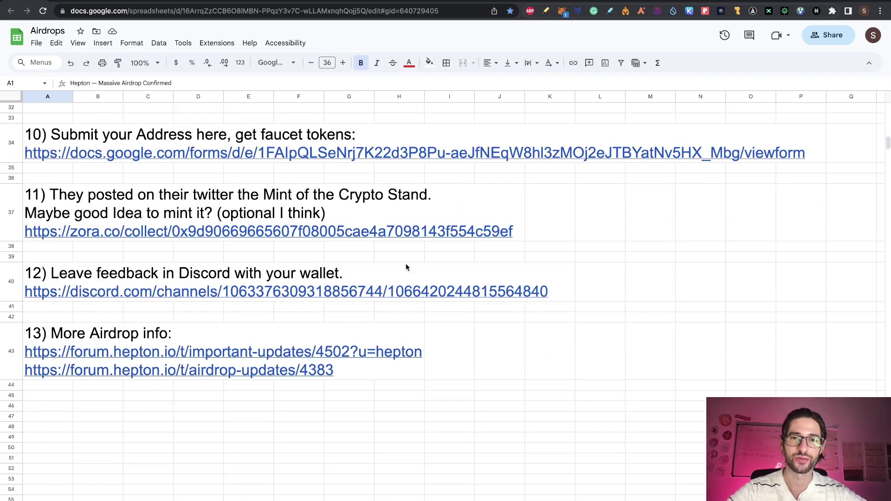
scroll(405, 268, up, 1)
scroll(405, 267, up, 7)
scroll(406, 267, up, 10)
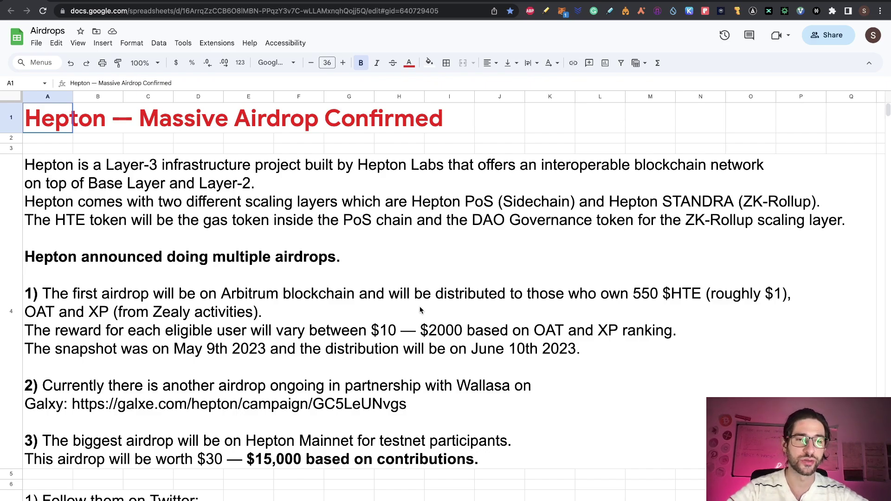
scroll(420, 309, down, 1)
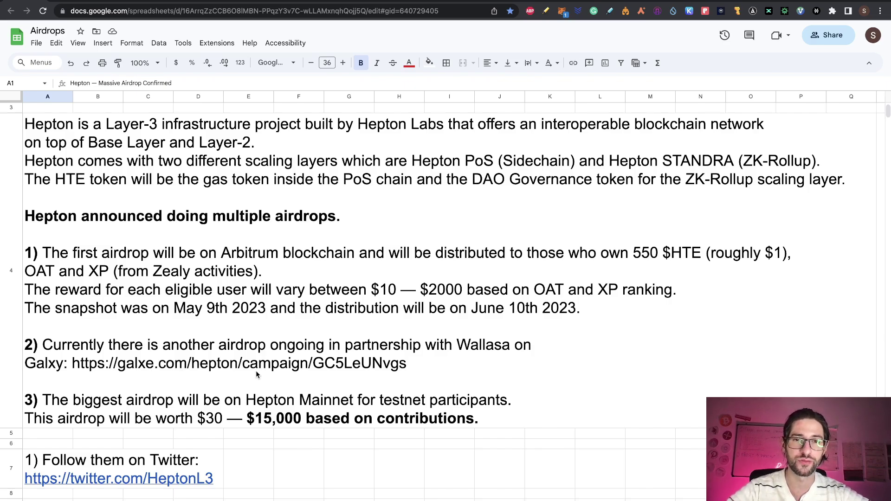
scroll(437, 184, down, 2)
scroll(438, 182, down, 2)
scroll(438, 183, down, 1)
scroll(437, 183, down, 1)
scroll(438, 183, down, 1)
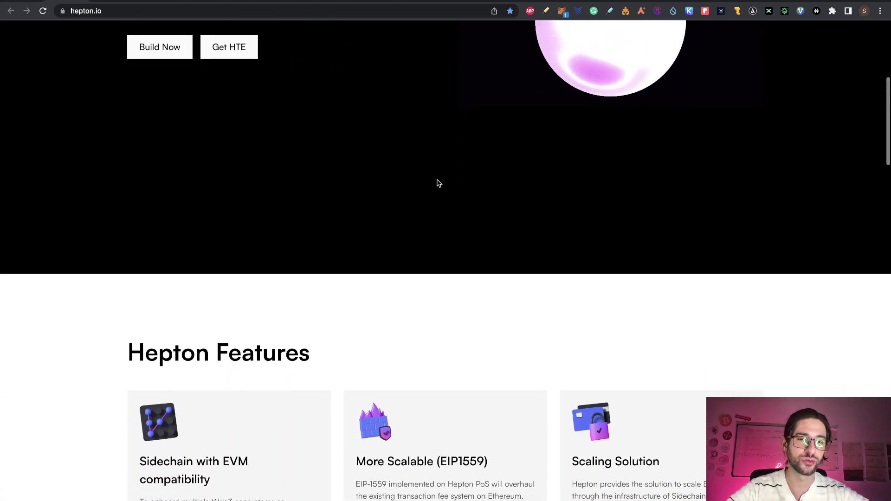
scroll(437, 183, down, 3)
scroll(437, 183, down, 3)
scroll(437, 183, down, 3)
scroll(437, 184, down, 5)
scroll(437, 183, down, 2)
- Bring up the forum.hepton.io Airdrop Updates announcement listing the testnet contribution methods
key(ctrl+Tab)
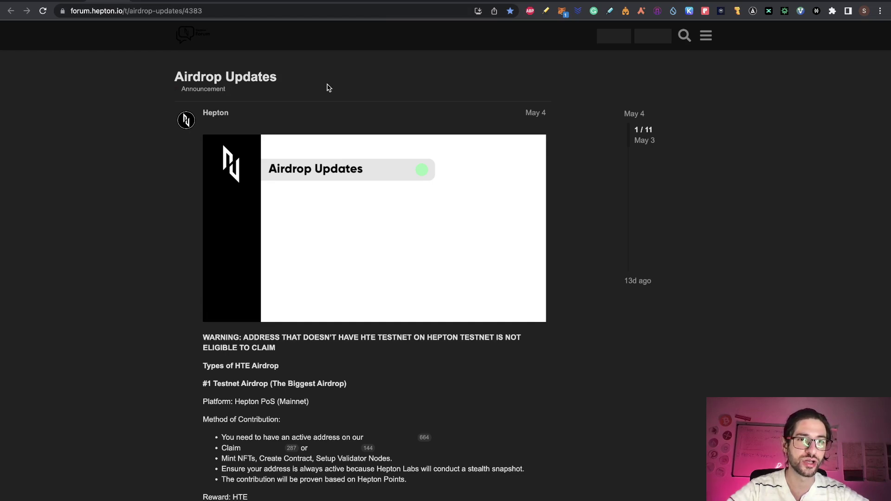
scroll(326, 87, down, 2)
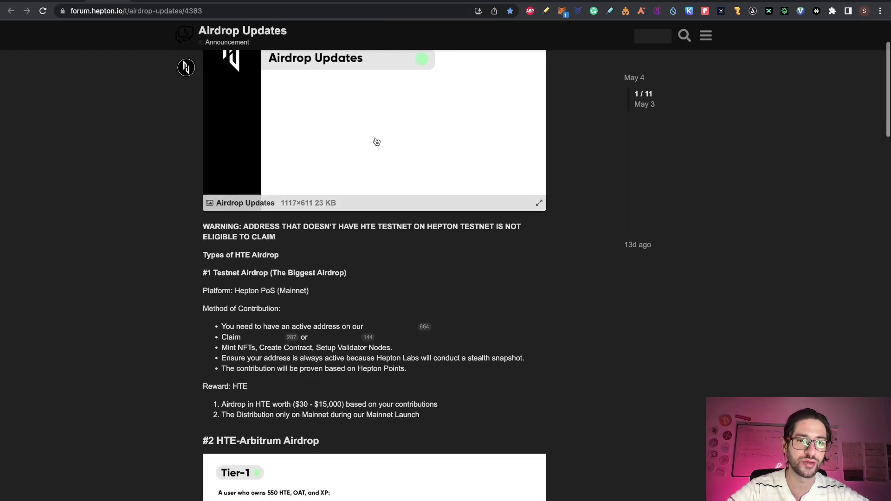
scroll(408, 184, down, 1)
scroll(453, 269, down, 3)
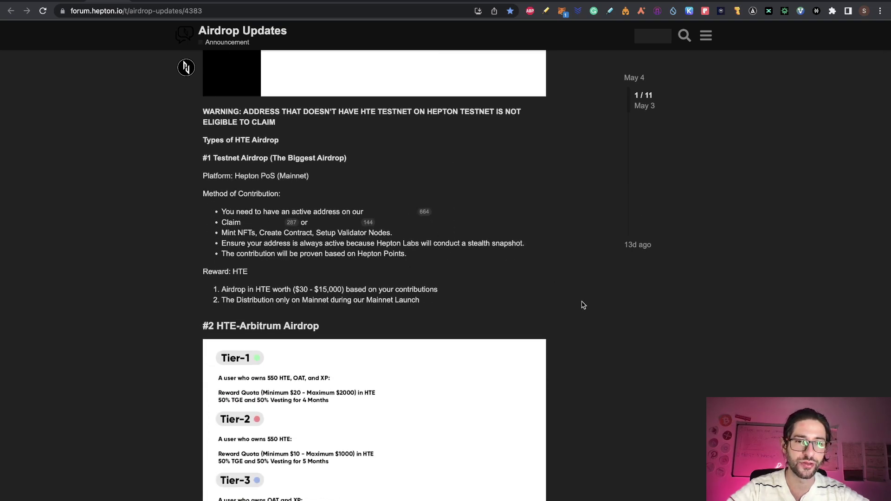
scroll(582, 305, down, 2)
scroll(583, 305, down, 3)
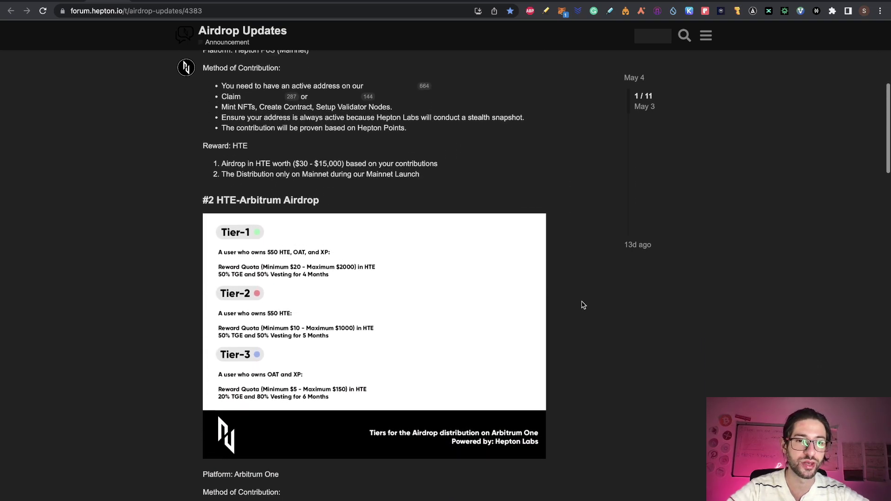
scroll(583, 304, down, 2)
scroll(582, 305, down, 3)
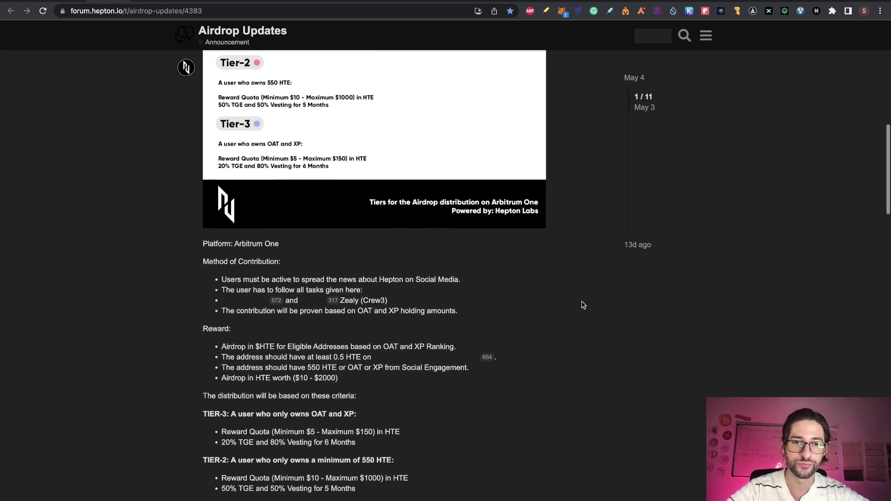
scroll(583, 305, down, 2)
scroll(583, 305, down, 2)
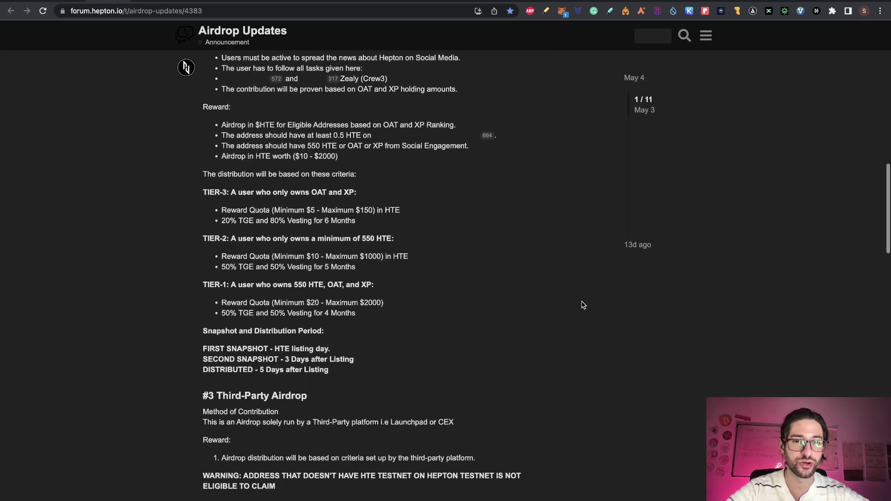
scroll(583, 305, down, 1)
scroll(582, 305, down, 1)
scroll(583, 305, up, 1)
scroll(556, 302, down, 2)
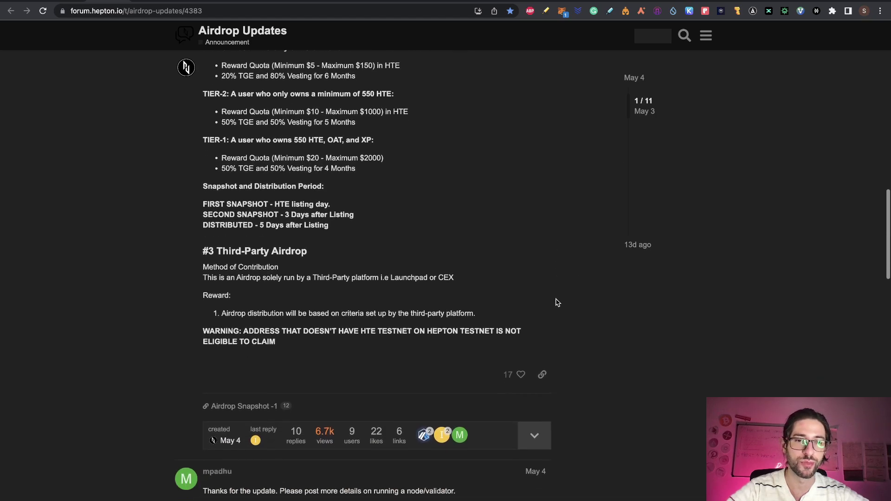
scroll(322, 183, up, 2)
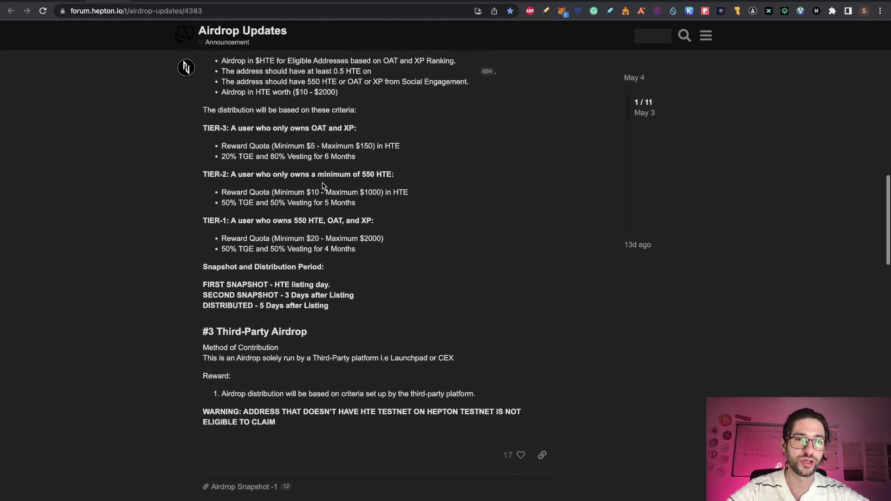
scroll(323, 183, up, 2)
scroll(322, 183, up, 2)
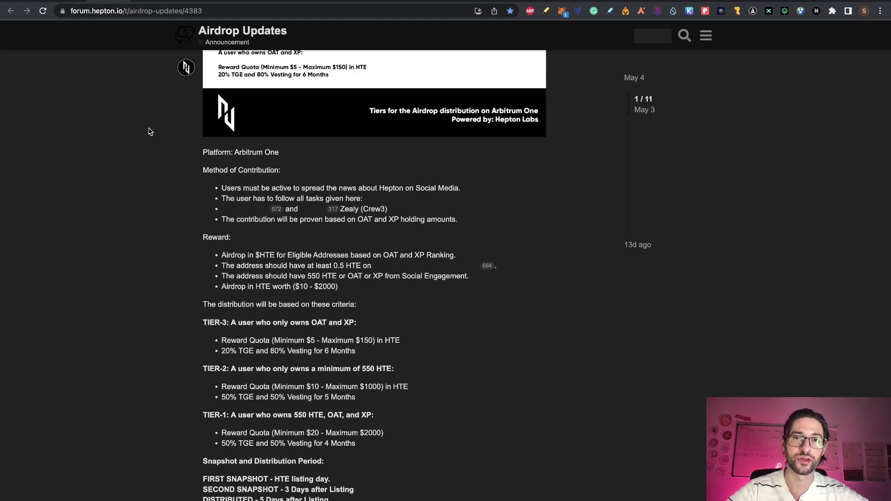
- Glance at the checklist, view the HeptonL3 Twitter profile, then open Discord's #feedbacks channel
click(9, 3)
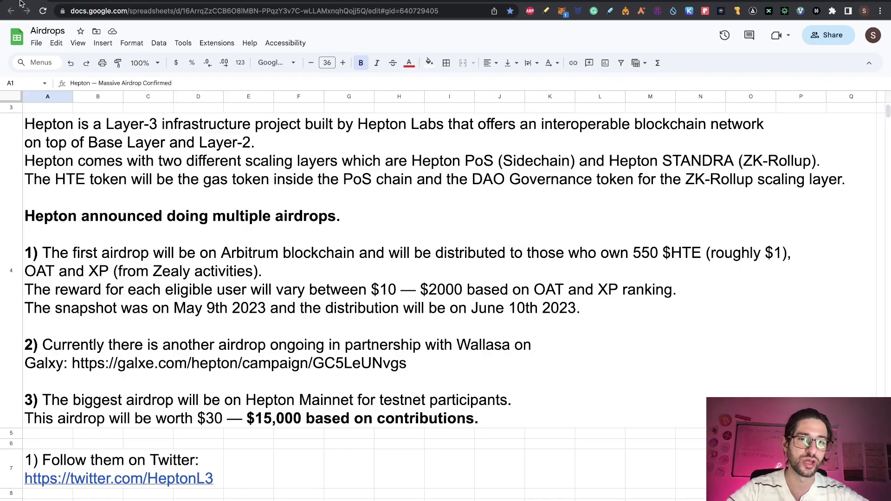
scroll(198, 315, down, 5)
scroll(198, 315, up, 1)
scroll(198, 314, up, 5)
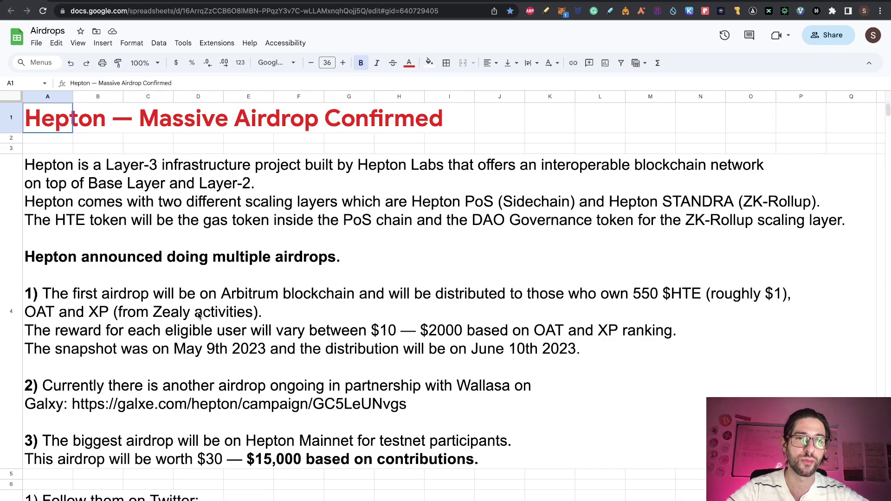
click(236, 4)
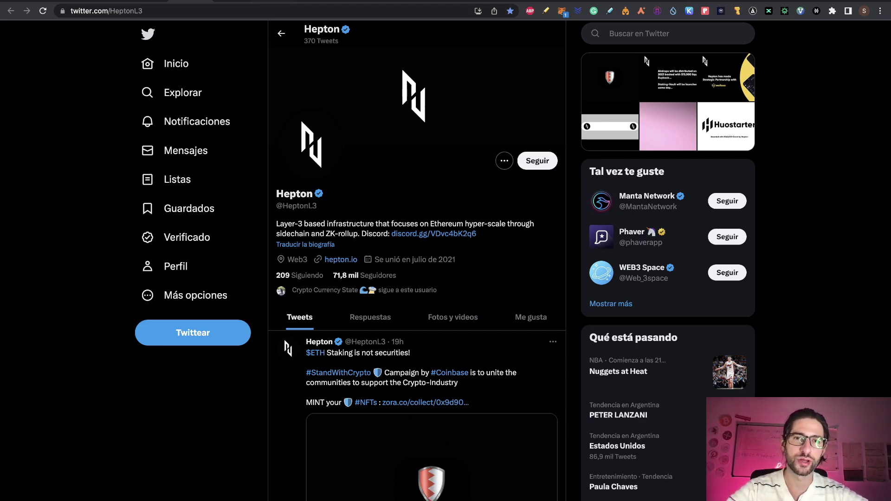
click(174, 3)
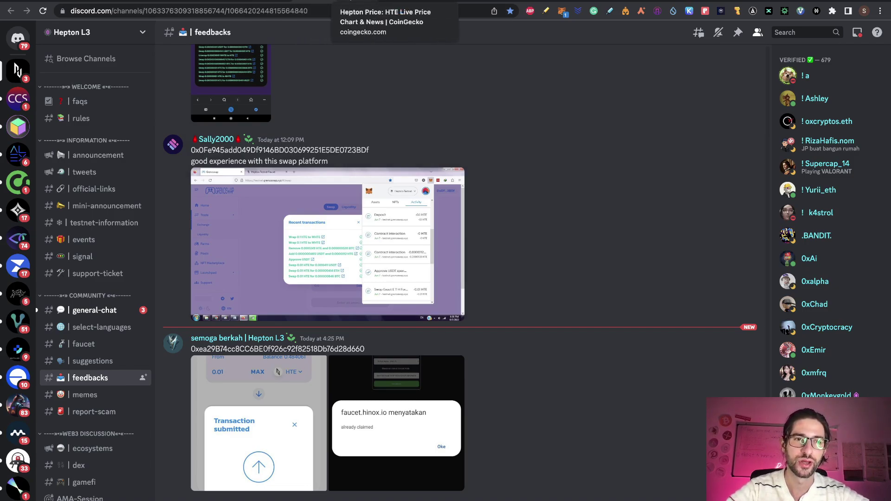
- Show CoinGecko's Hepton (HTE) Markets tab with the MEXC Global HTE/USDT pair
click(386, 2)
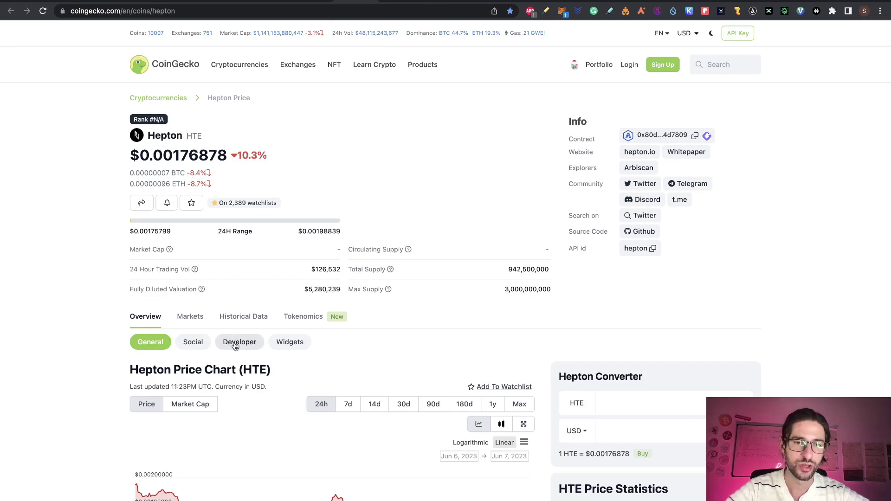
click(190, 316)
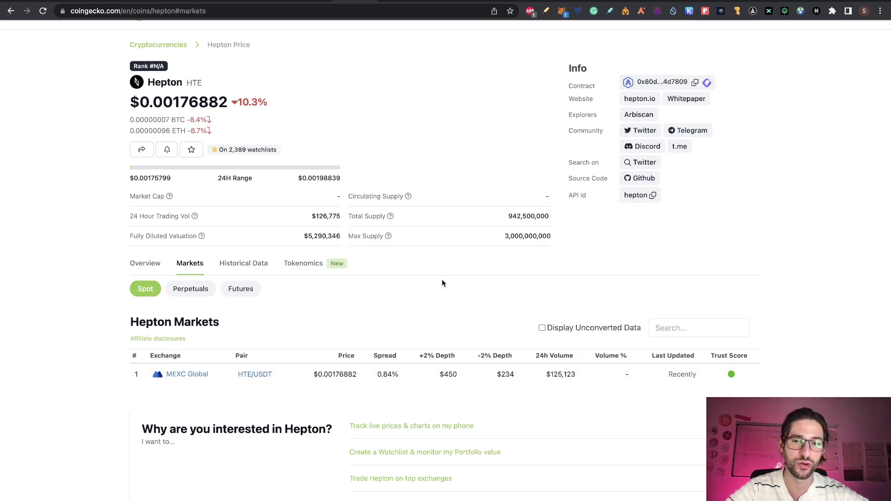
scroll(473, 204, up, 2)
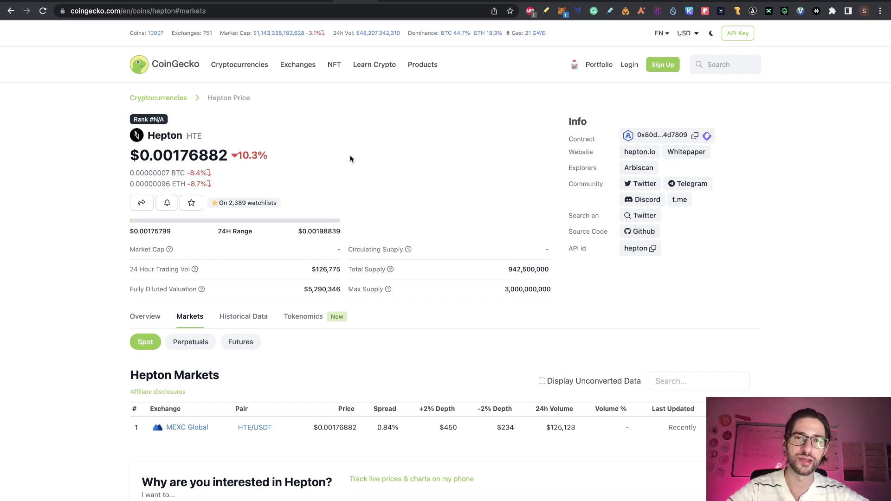
- Highlight the Hepton Testnet network details in cell A16 and bring up MetaMask
click(400, 3)
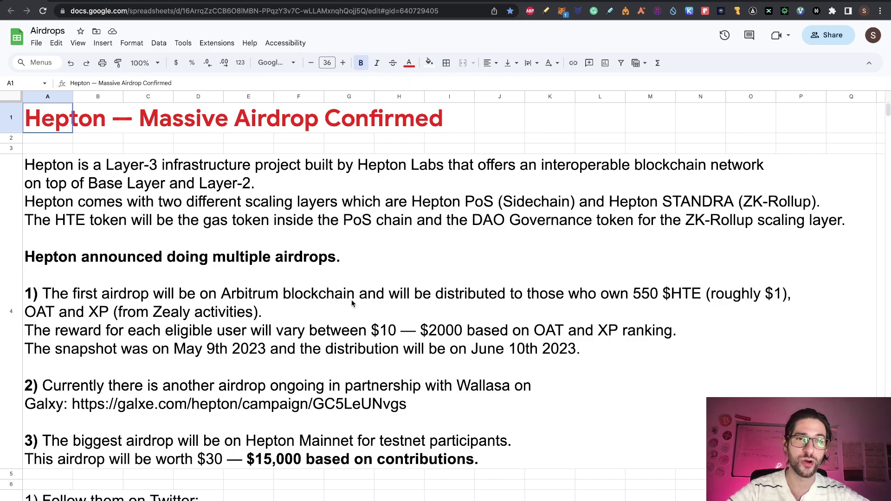
scroll(352, 303, down, 2)
scroll(198, 336, down, 3)
scroll(198, 336, up, 1)
scroll(199, 335, up, 1)
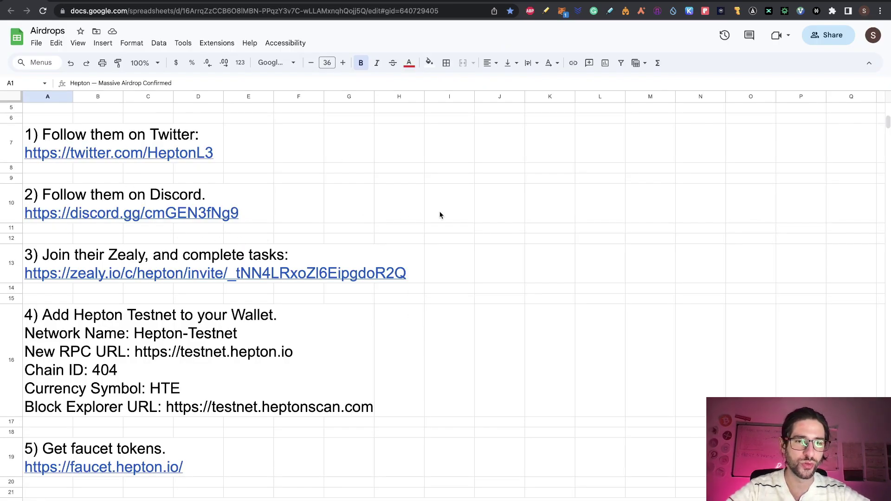
scroll(511, 277, down, 1)
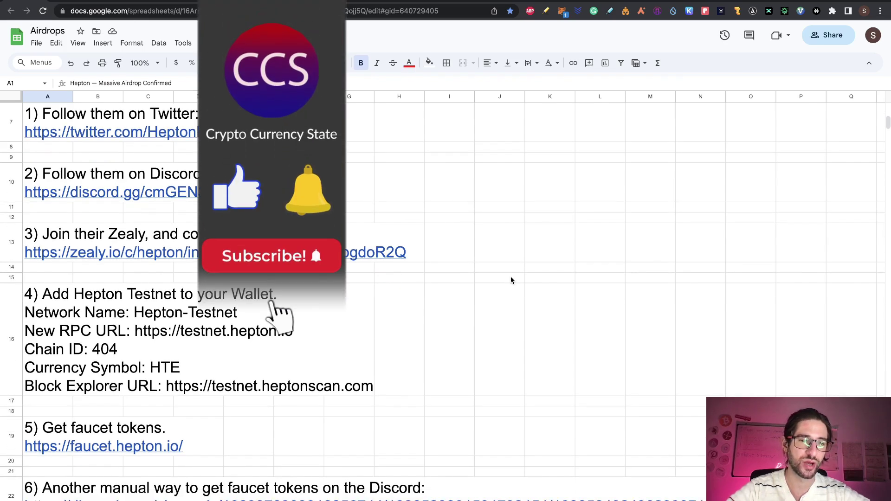
scroll(510, 276, down, 2)
scroll(510, 280, down, 1)
scroll(510, 280, down, 1)
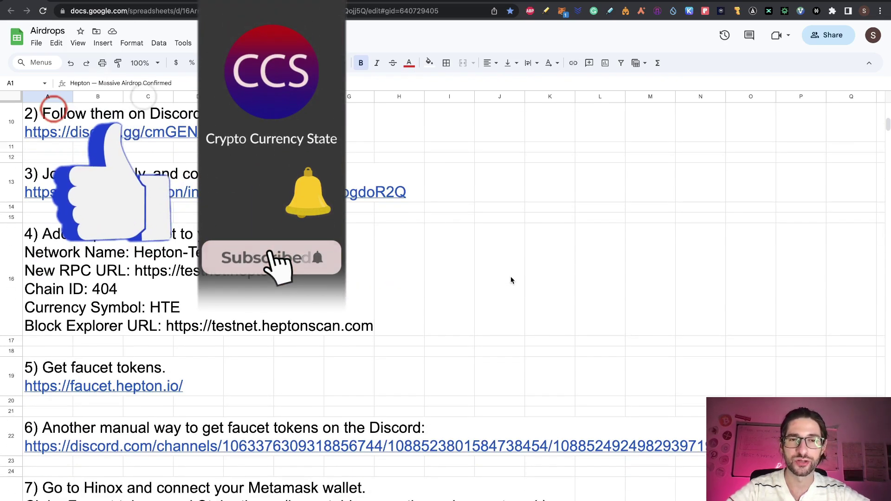
click(38, 280)
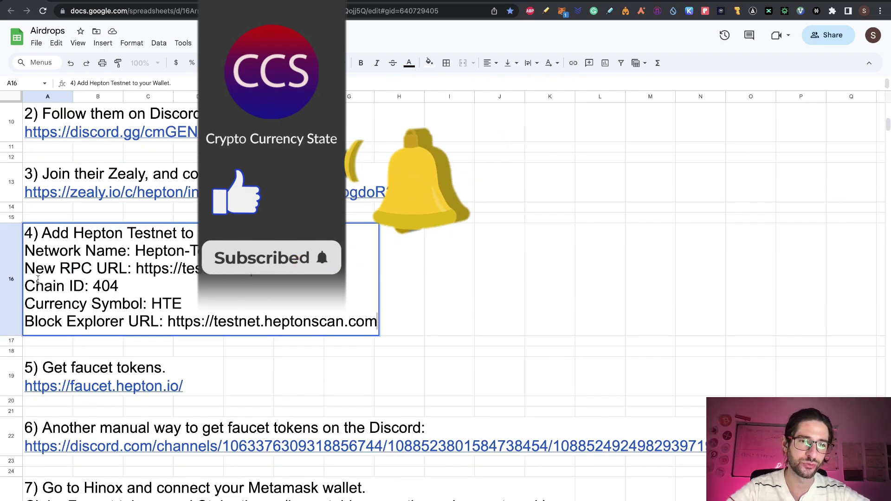
shift+click(25, 248)
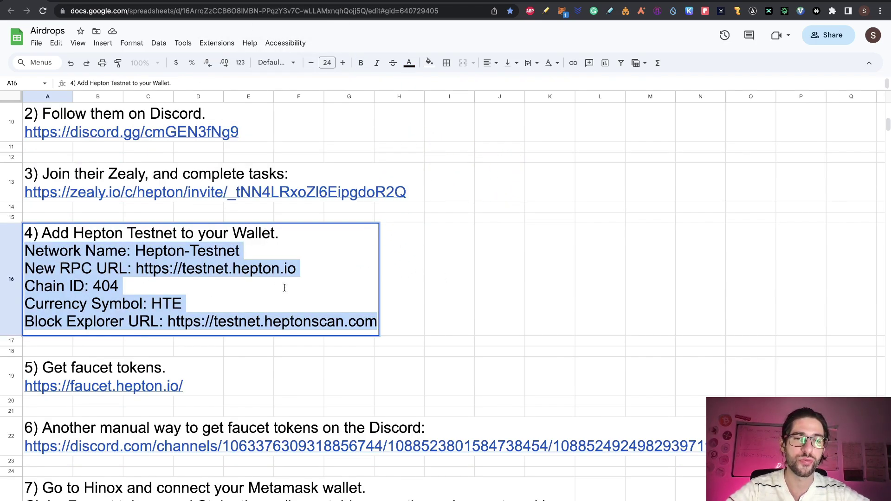
click(562, 11)
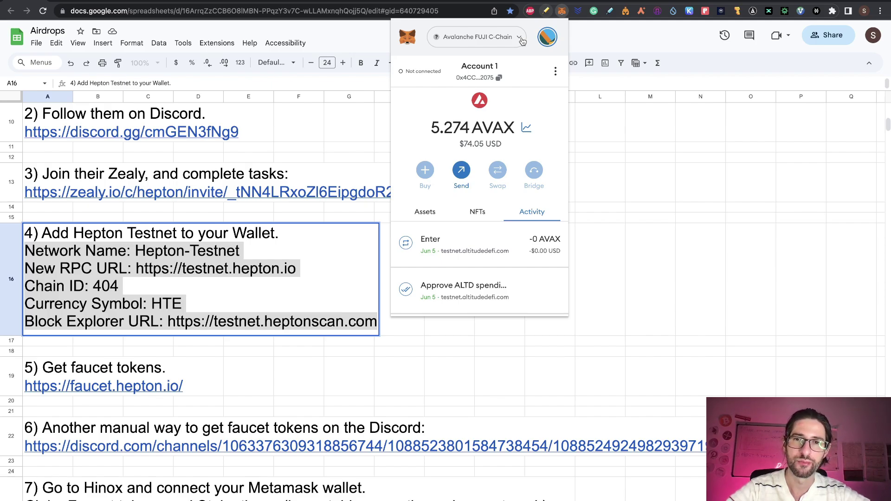
- Start adding a MetaMask network manually and paste in the name Hepton-Testnet from the checklist
click(521, 41)
scroll(511, 157, down, 2)
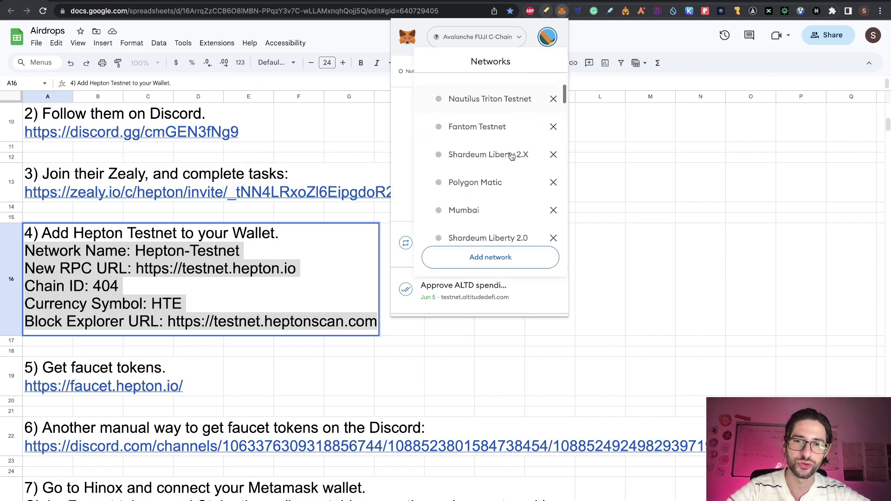
click(502, 259)
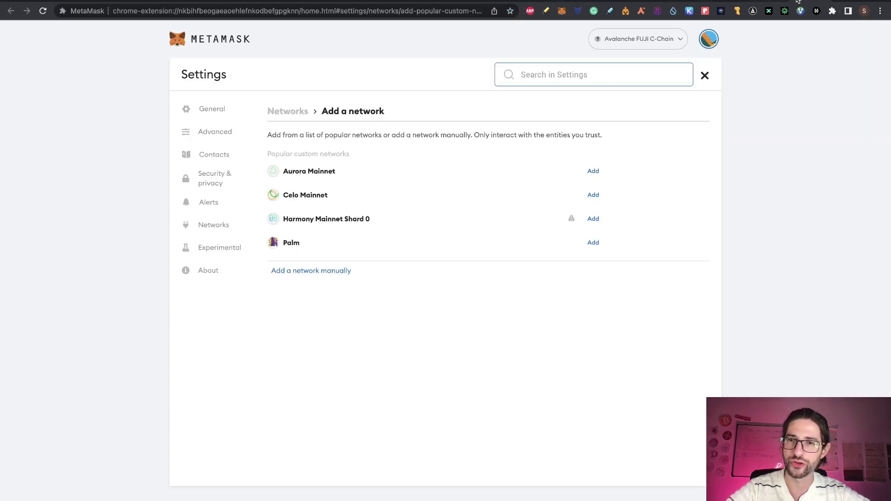
click(324, 271)
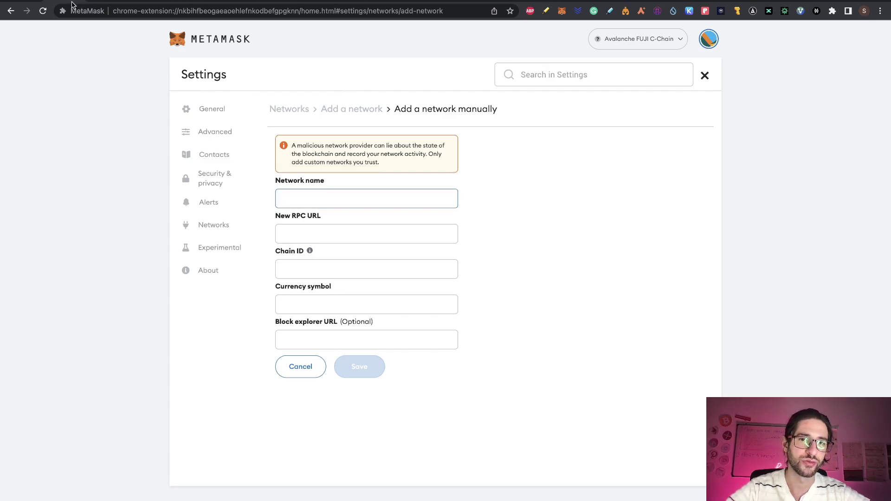
key(alt+Tab)
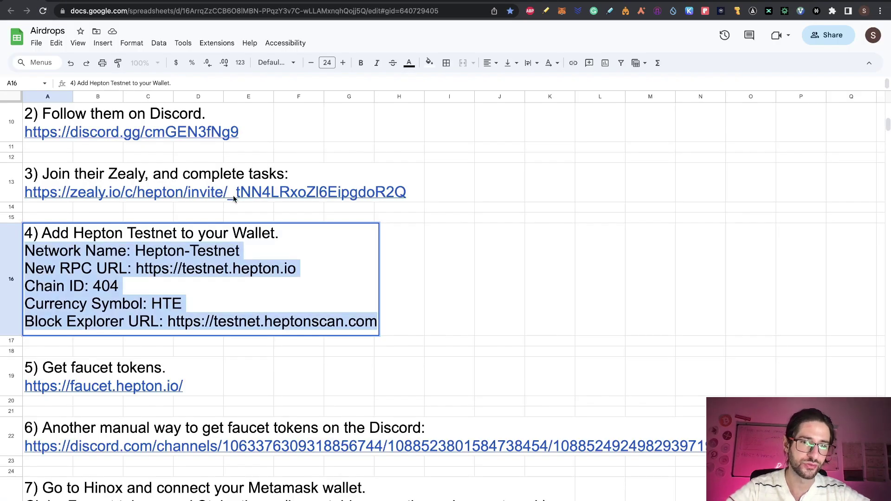
click(256, 245)
drag(255, 245, 137, 254)
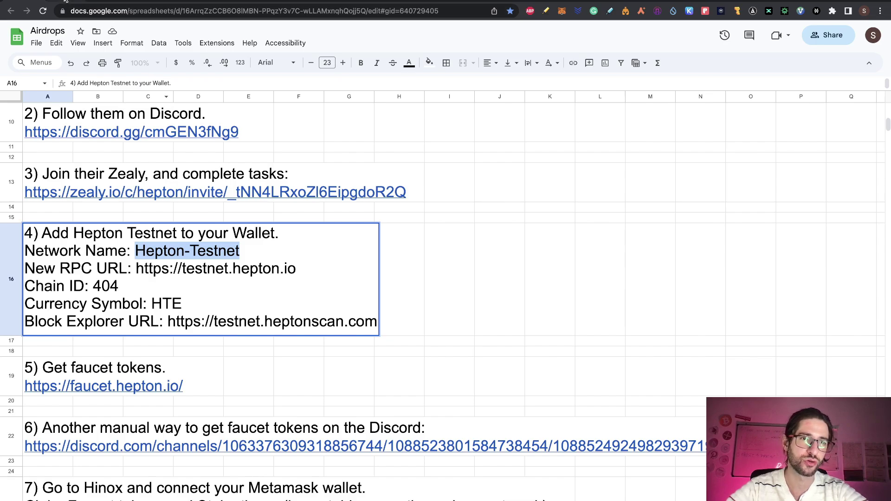
click(84, 4)
text(Hepton-Testnet)
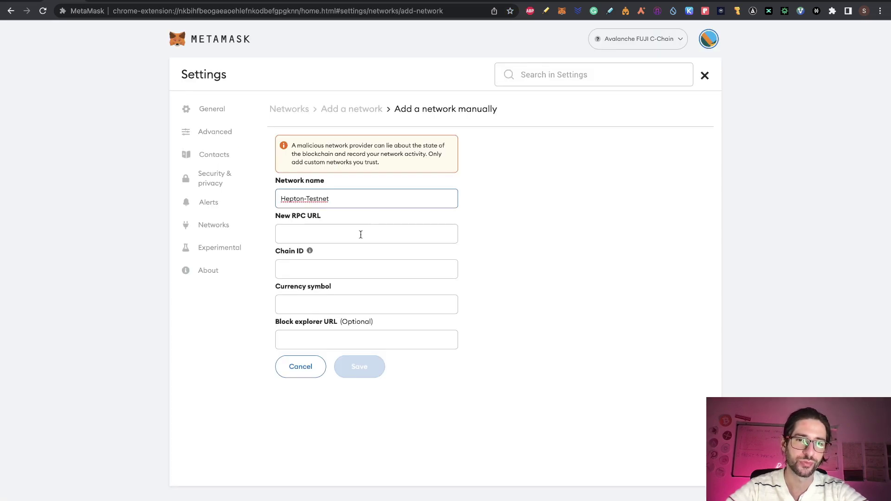
- Fill in the RPC URL testnet.hepton.io, save the network, and switch to Hepton-Testnet
click(350, 237)
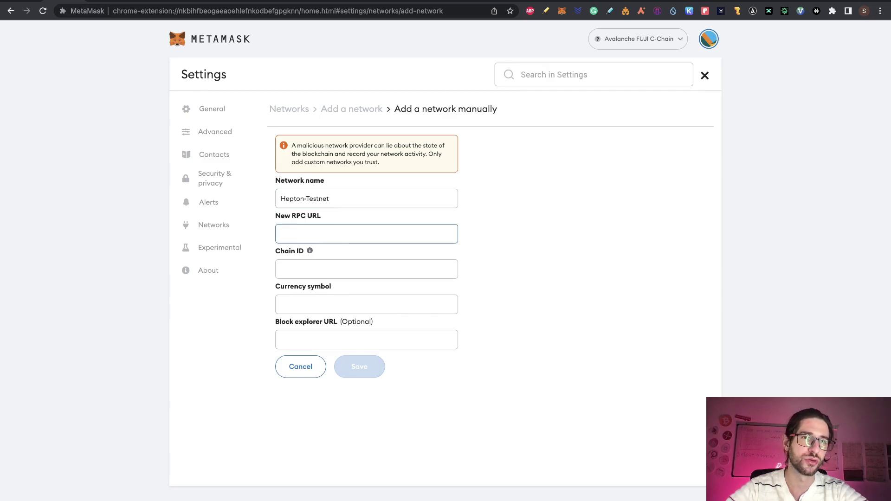
click(78, 10)
drag(296, 268, 138, 264)
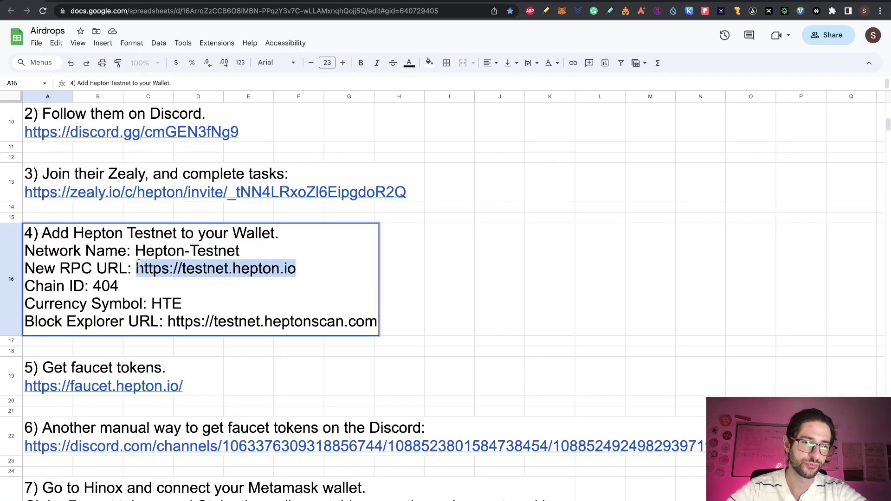
click(66, 2)
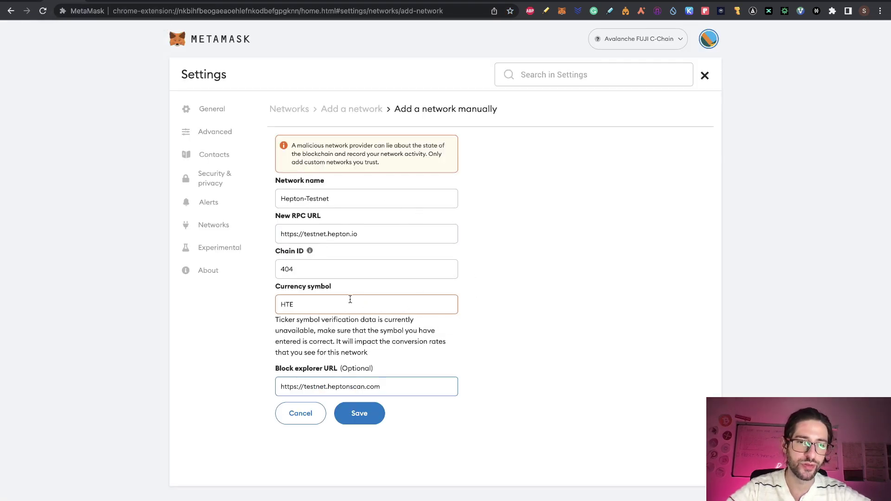
click(365, 416)
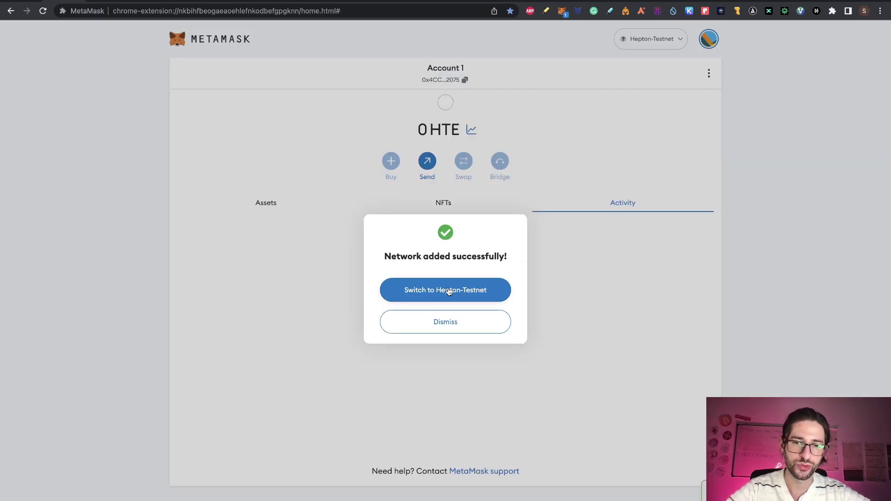
click(448, 291)
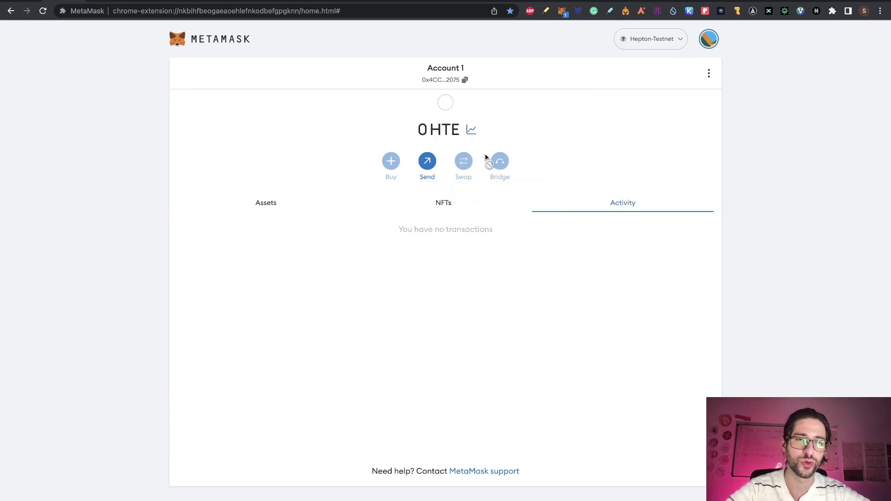
- Paste the copied MetaMask wallet address into the Hepton faucet's address field
click(28, 4)
scroll(463, 291, down, 3)
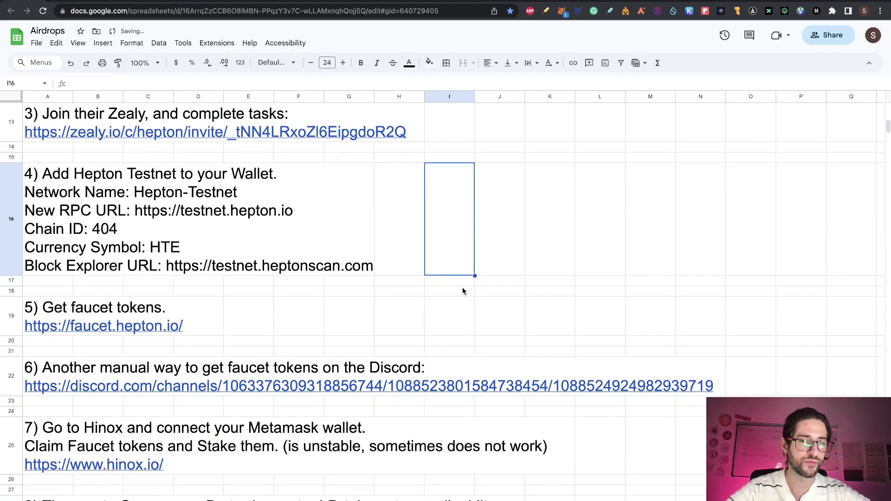
scroll(462, 291, down, 1)
scroll(462, 288, down, 4)
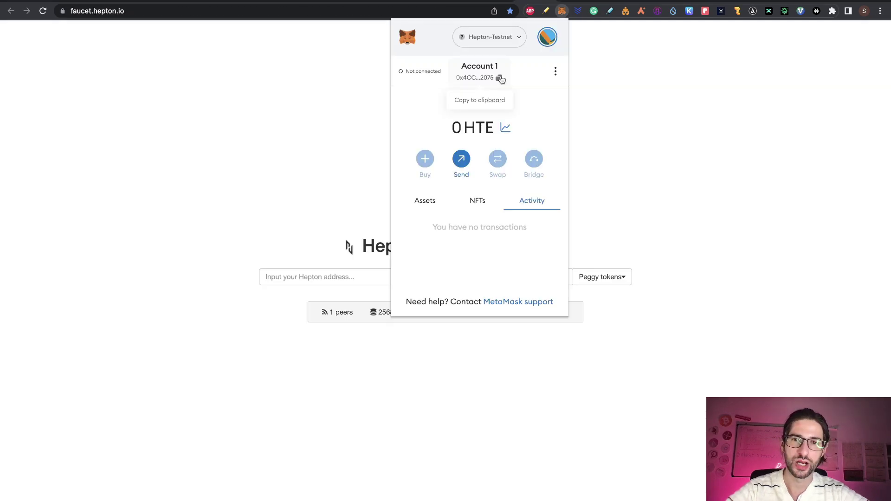
click(500, 79)
click(277, 218)
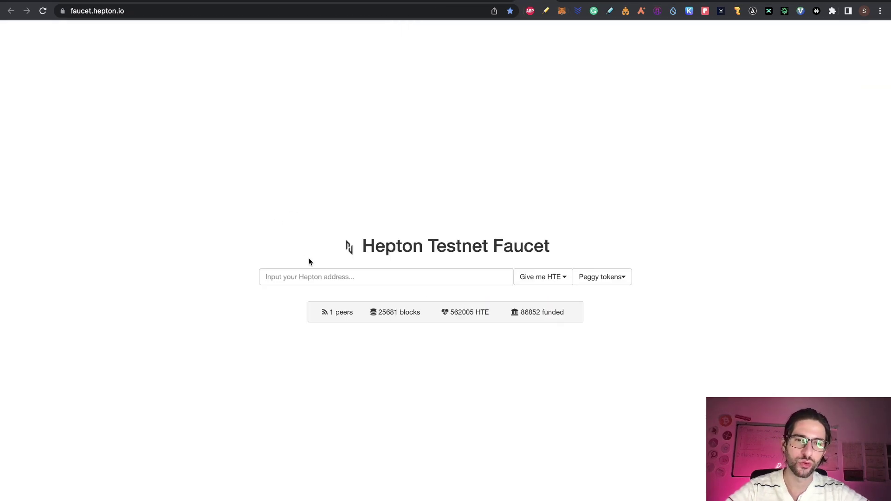
click(325, 276)
key(ctrl+v)
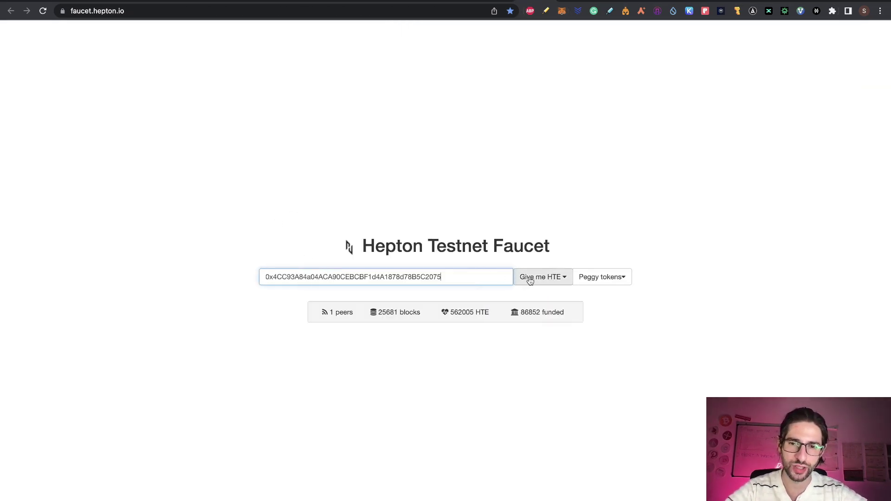
- Request 0.5 HTE, solve the image captcha, and dismiss the wallet-funded message
click(529, 280)
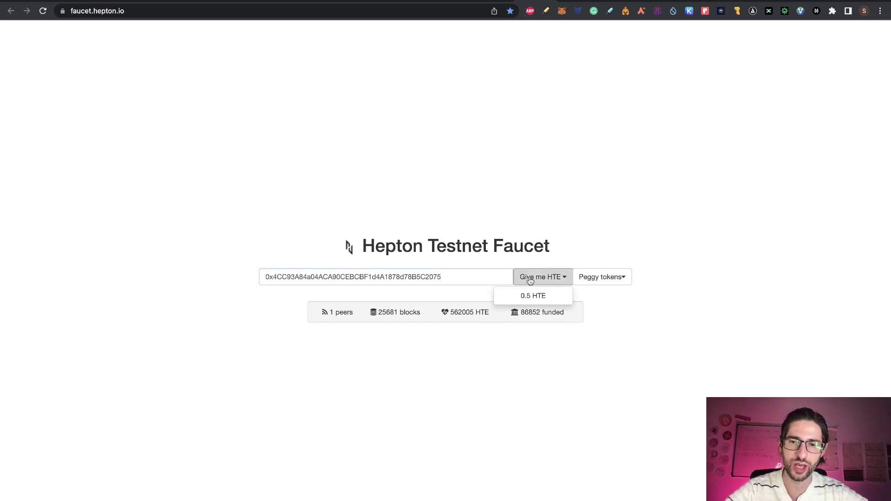
click(548, 296)
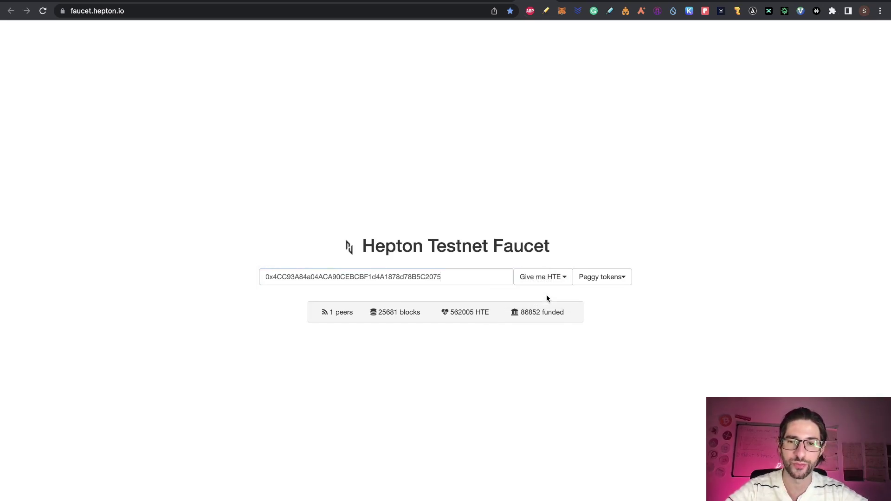
click(384, 218)
click(439, 298)
click(450, 357)
click(527, 416)
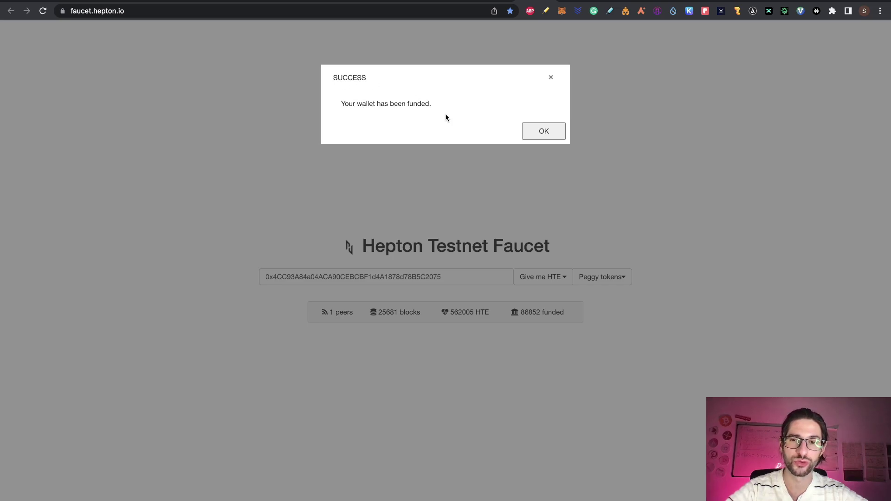
click(543, 131)
key(ctrl+Tab)
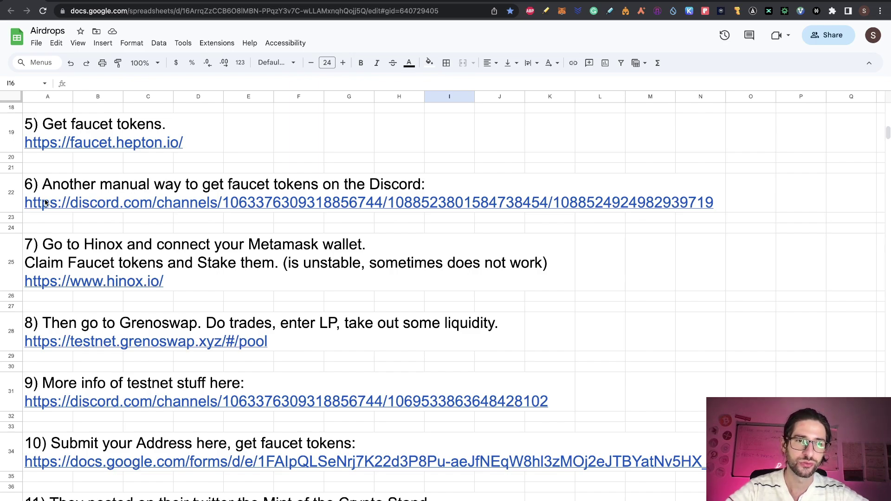
click(136, 224)
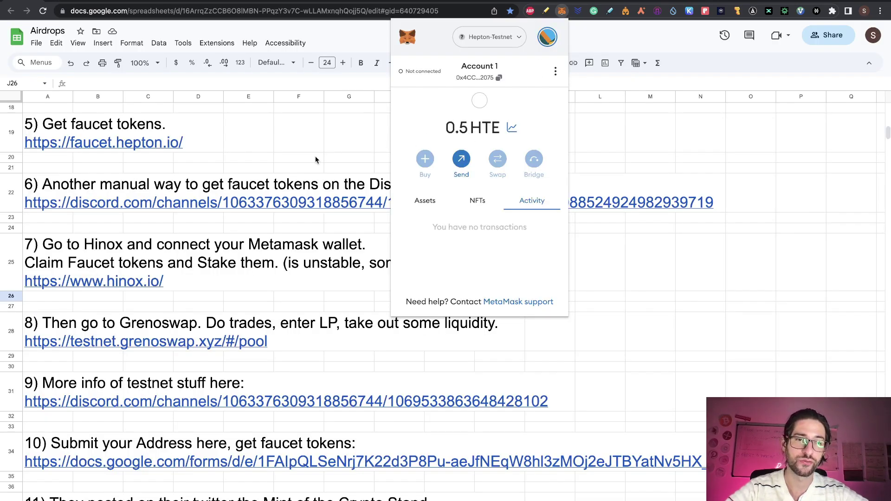
key(Escape)
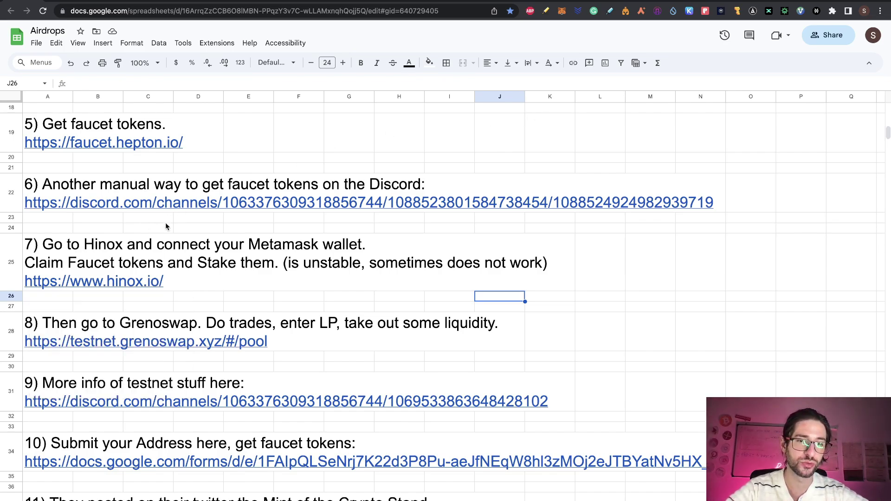
- Connect the wallet account to the Hinox staking site
click(613, 3)
click(663, 47)
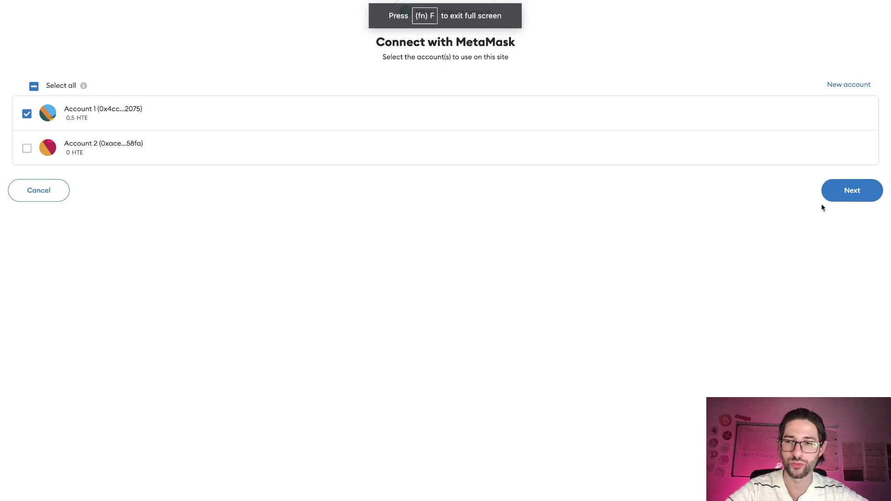
click(846, 192)
click(742, 141)
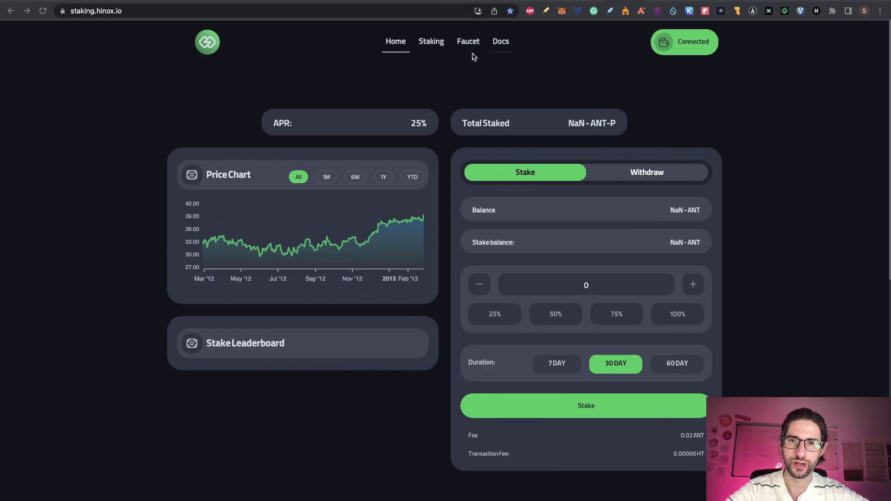
- Claim 10 Antex Points on the Hinox faucet, then load the hinox.io homepage
click(467, 43)
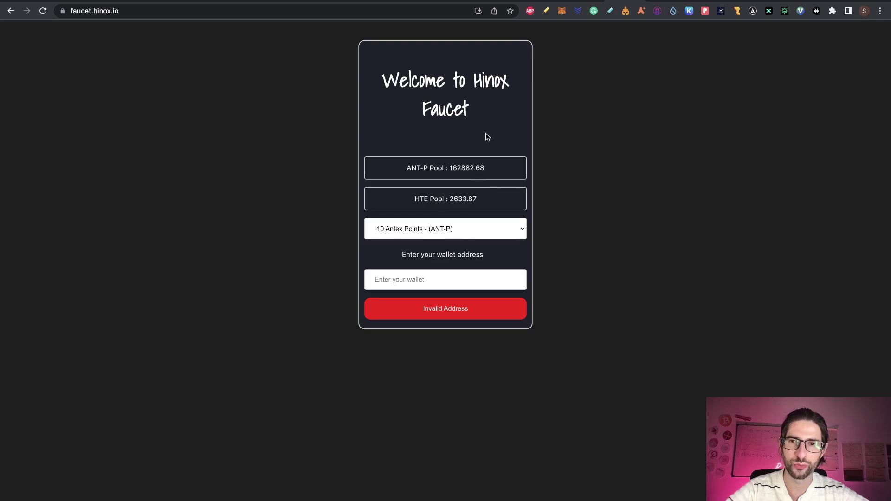
right_click(384, 279)
click(417, 348)
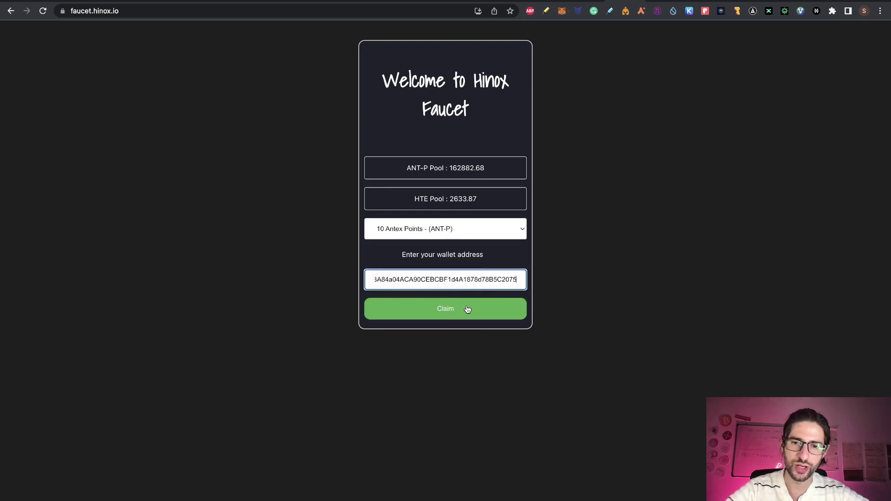
click(468, 310)
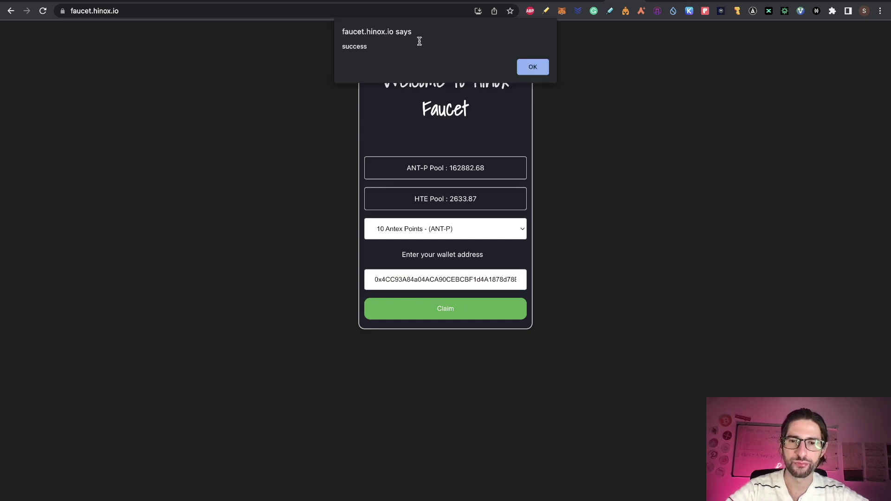
click(534, 70)
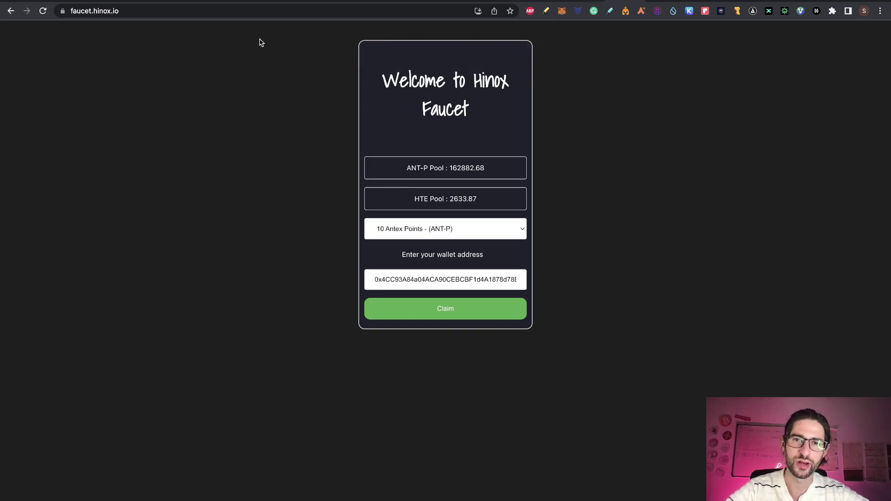
click(91, 10)
text(hinox.io)
key(Return)
- Open STAKE, connect the wallet, and inspect the NaN Balance and Total Staked values
click(699, 44)
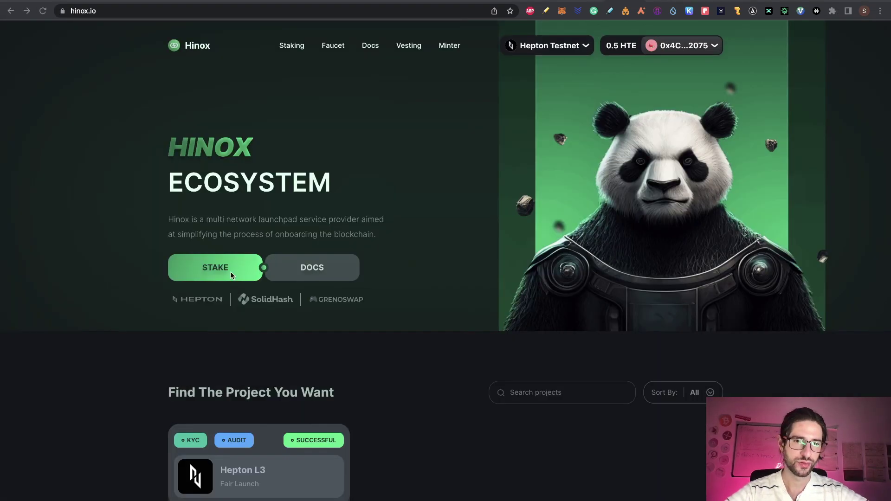
click(199, 272)
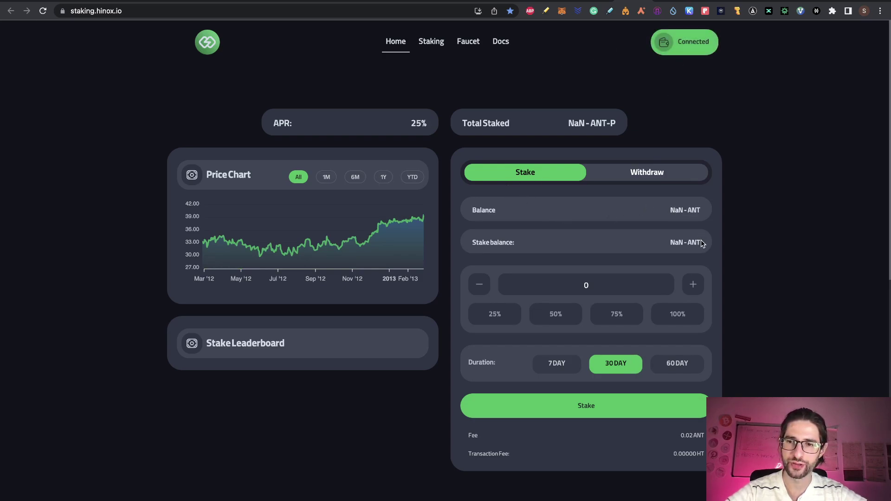
drag(701, 242, 674, 206)
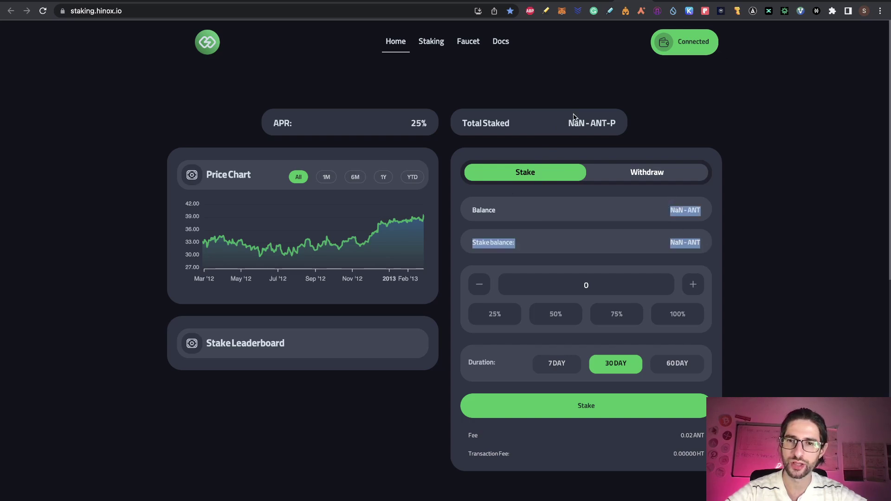
drag(568, 122, 629, 136)
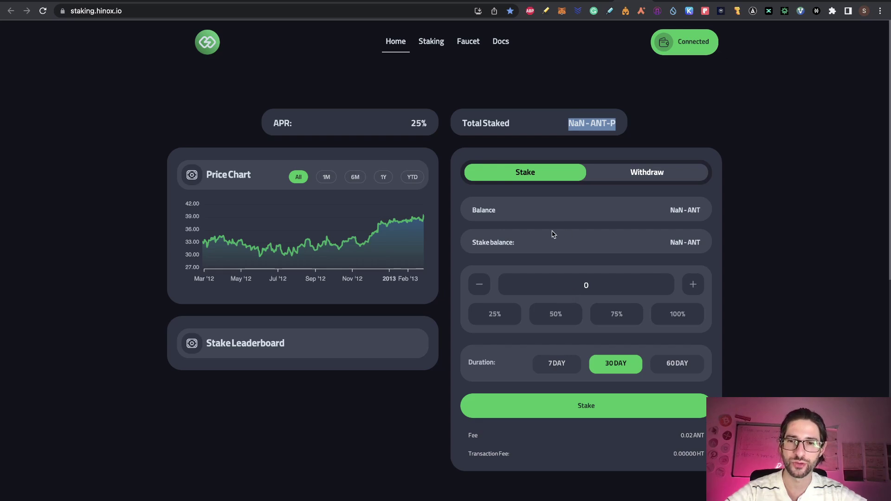
click(653, 219)
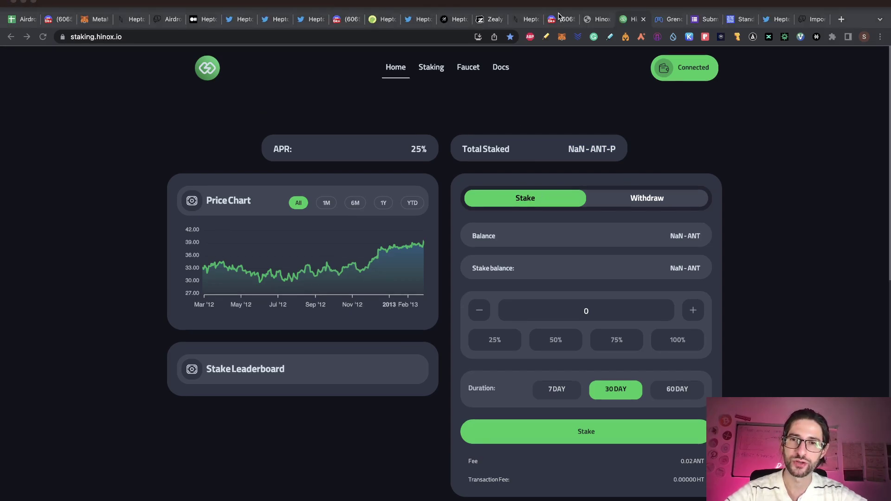
- Check the Hepton L3 Discord general-chat channel for airdrop news
click(561, 19)
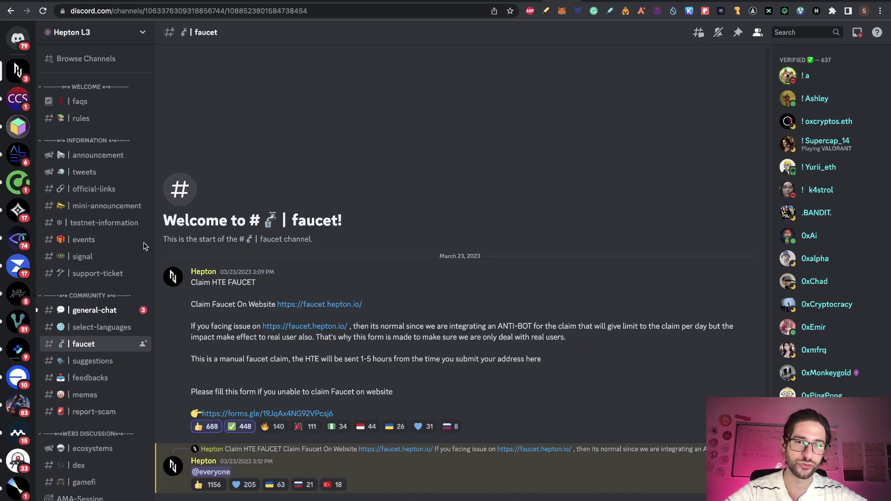
click(104, 312)
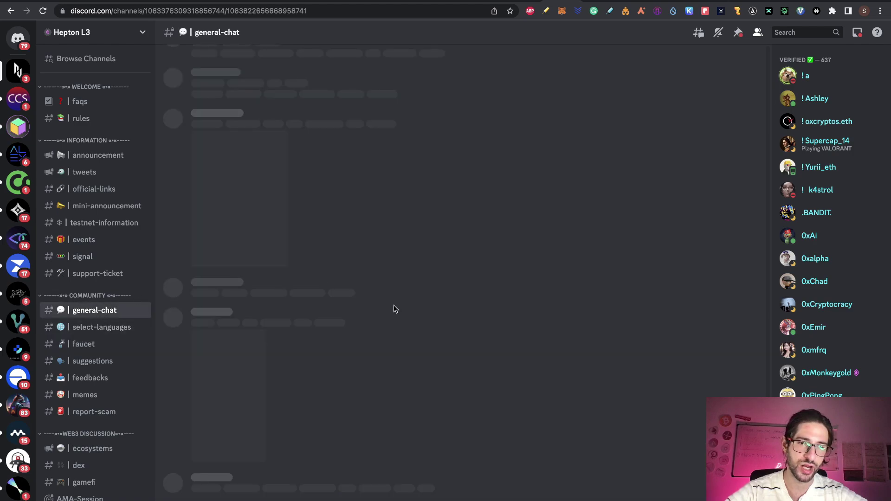
scroll(414, 168, up, 4)
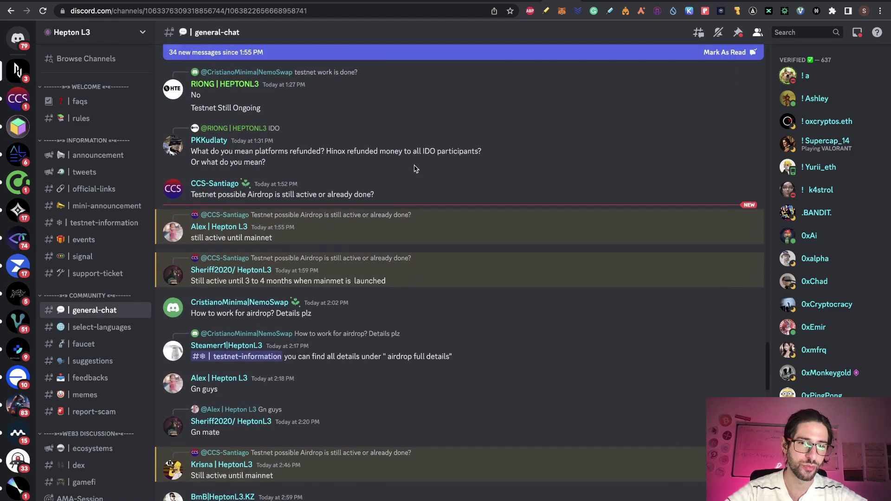
scroll(413, 169, down, 2)
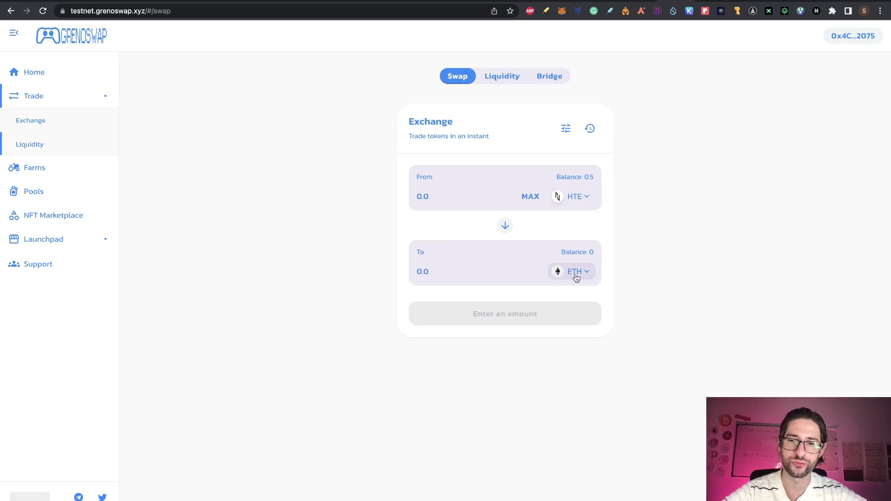
- Swap 0.1 HTE for about 0.0000425 ETH, approve in MetaMask, and view it on Heptonscan
click(439, 199)
text(0)
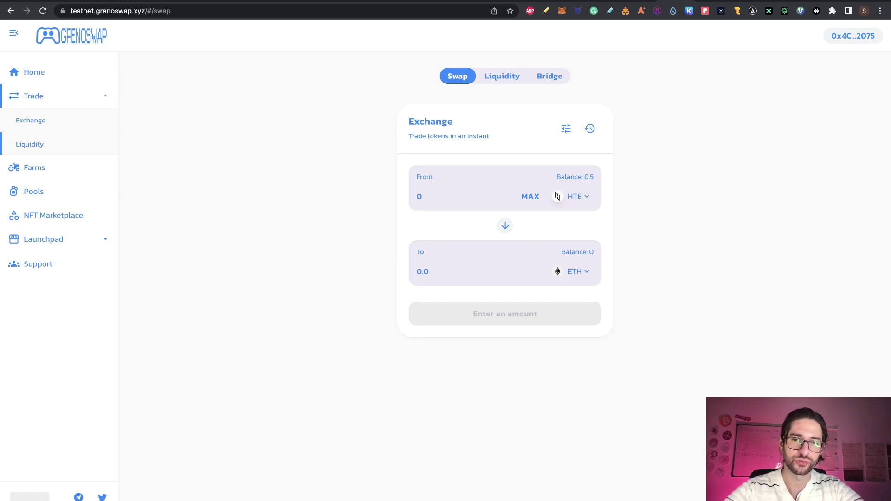
text(.1)
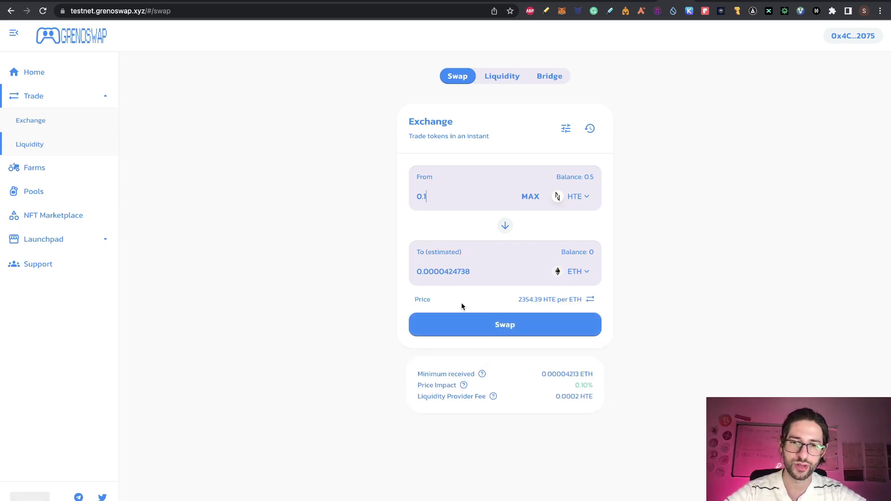
click(477, 318)
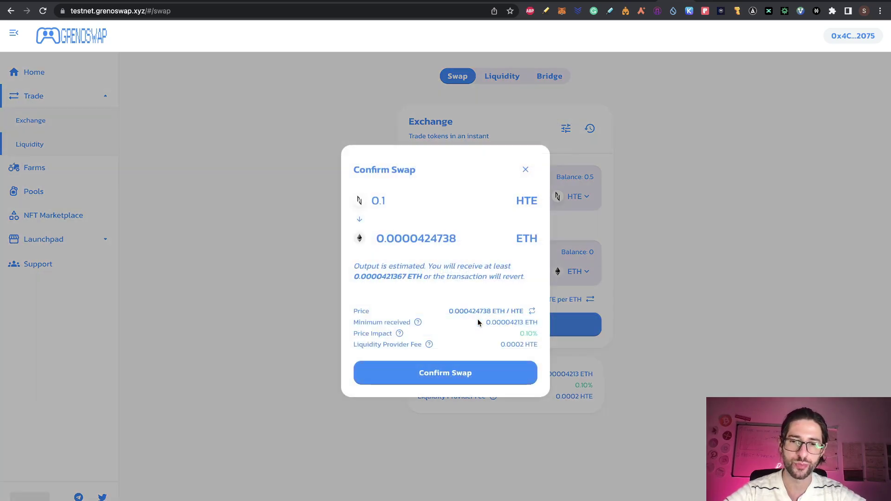
click(470, 375)
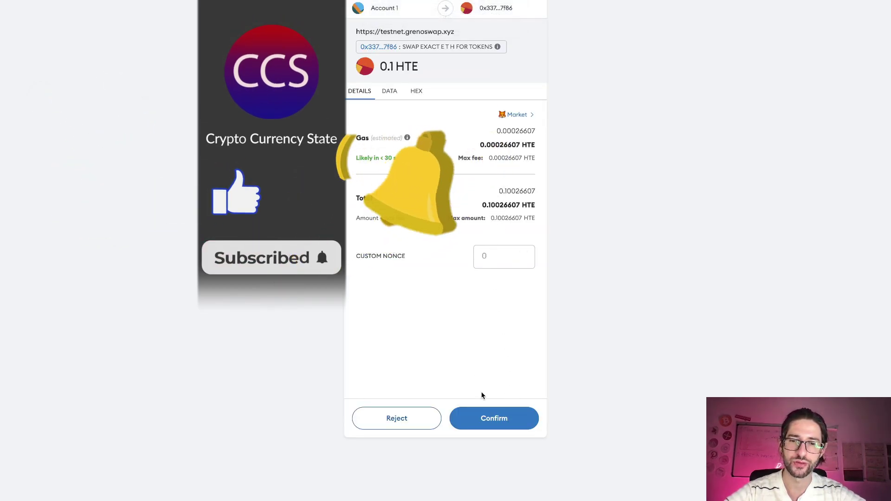
click(488, 417)
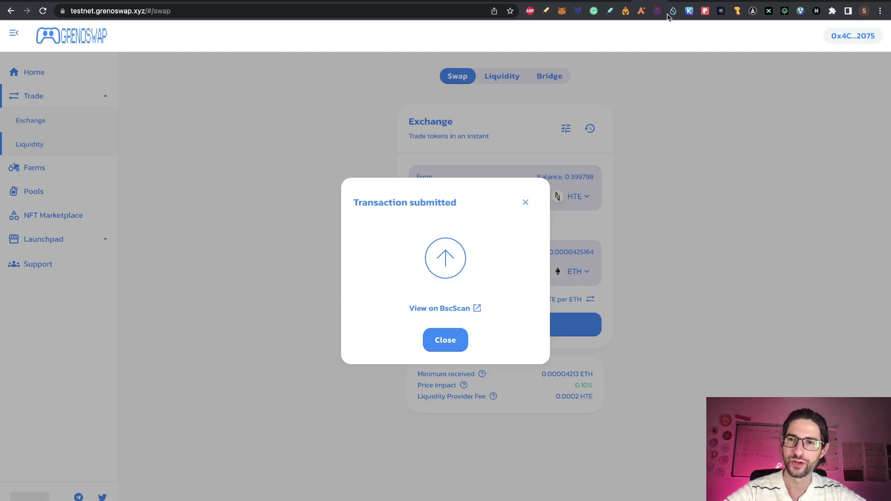
click(681, 2)
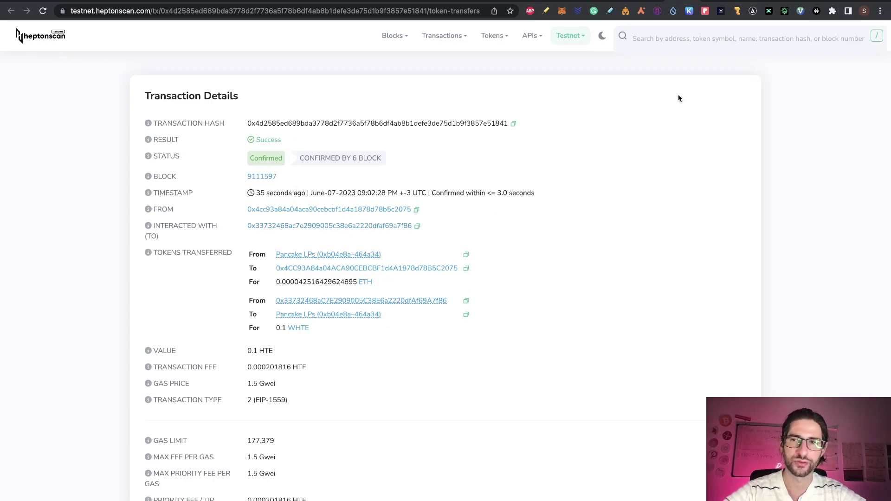
- Close the Heptonscan transaction tab to get back to the Grenoswap swap page
key(ctrl+w)
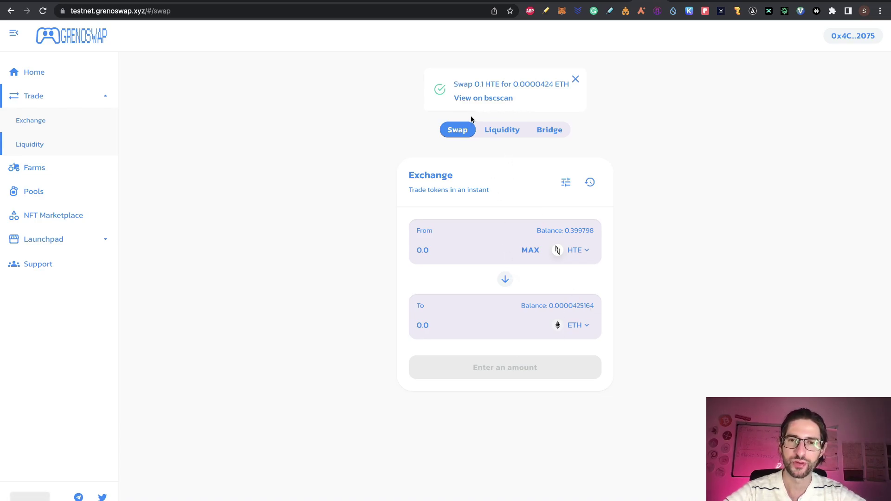
- Supply max ETH (0.0000425) with 0.0998 HTE to the HTE/ETH pool, approving in MetaMask
click(498, 132)
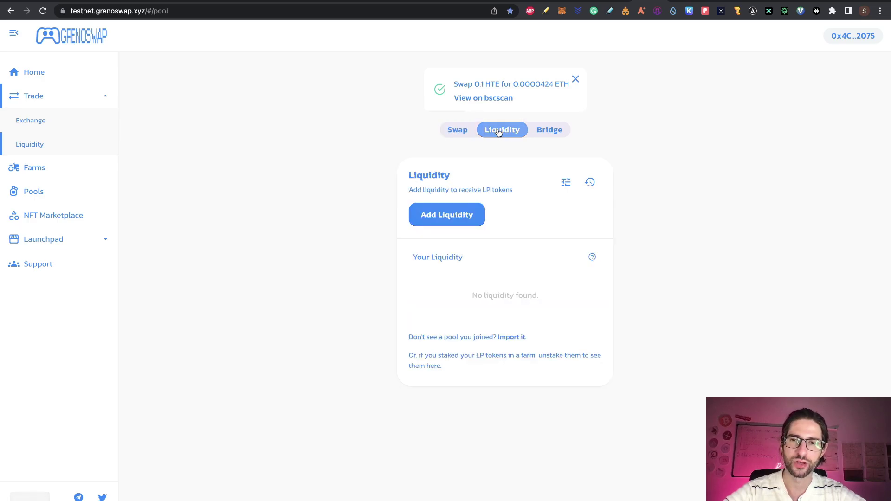
click(462, 213)
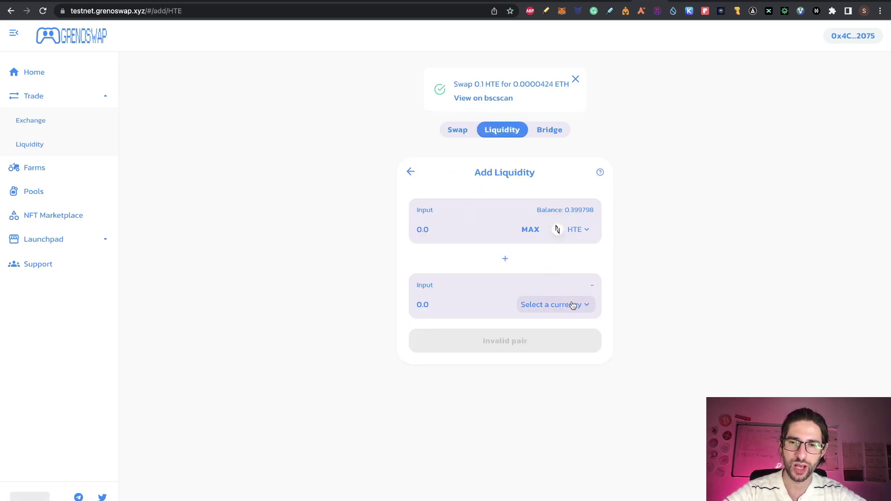
click(571, 303)
click(445, 199)
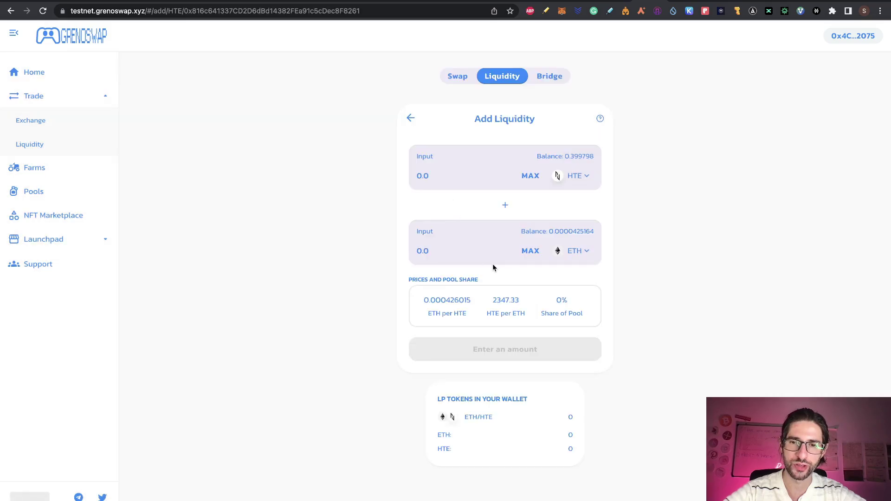
click(528, 251)
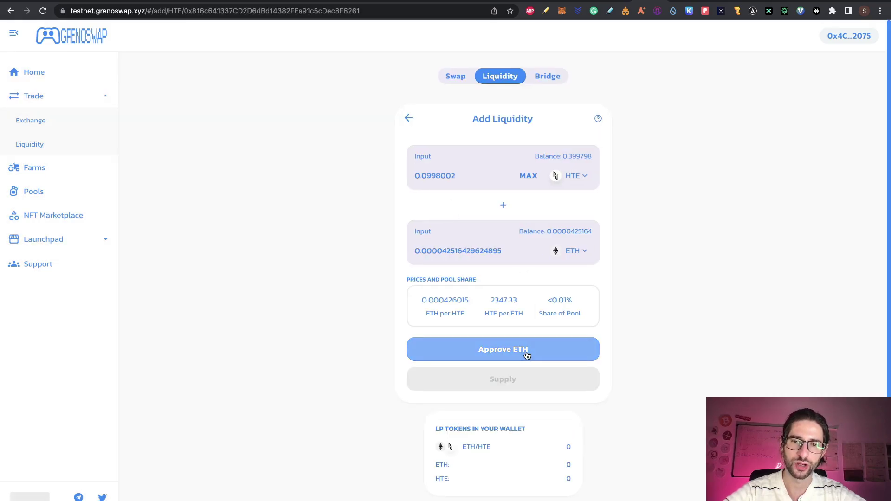
click(526, 355)
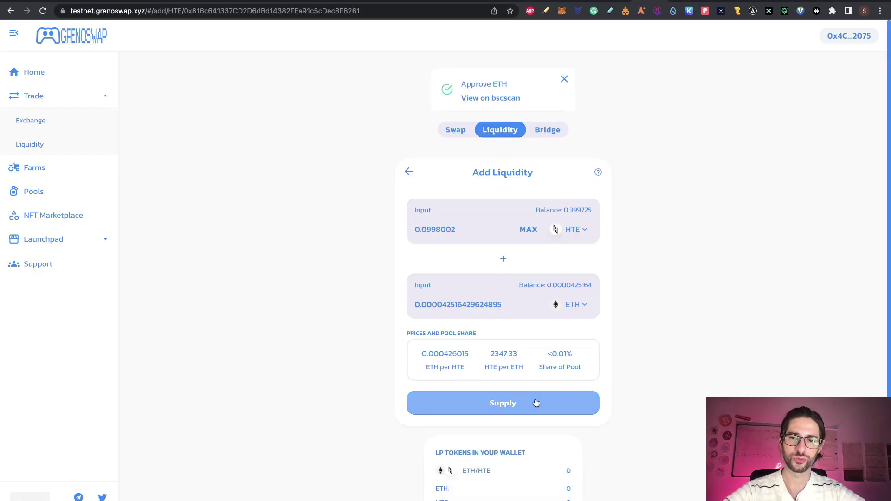
click(536, 404)
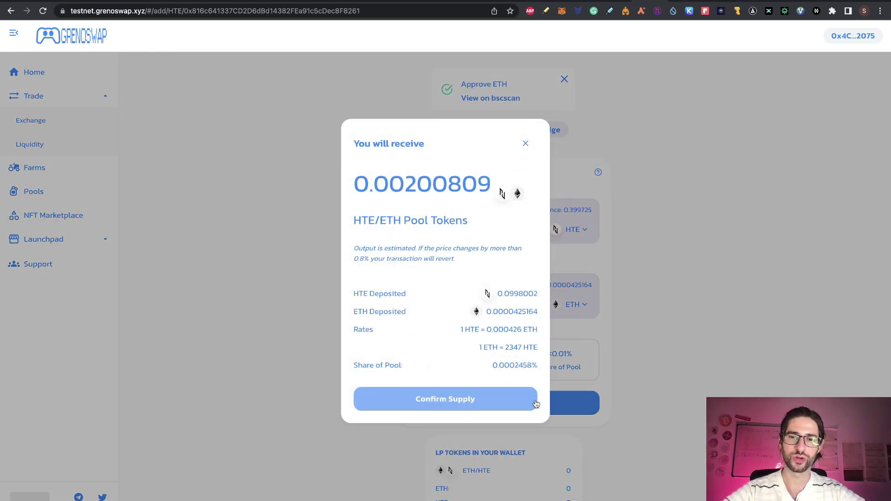
click(470, 404)
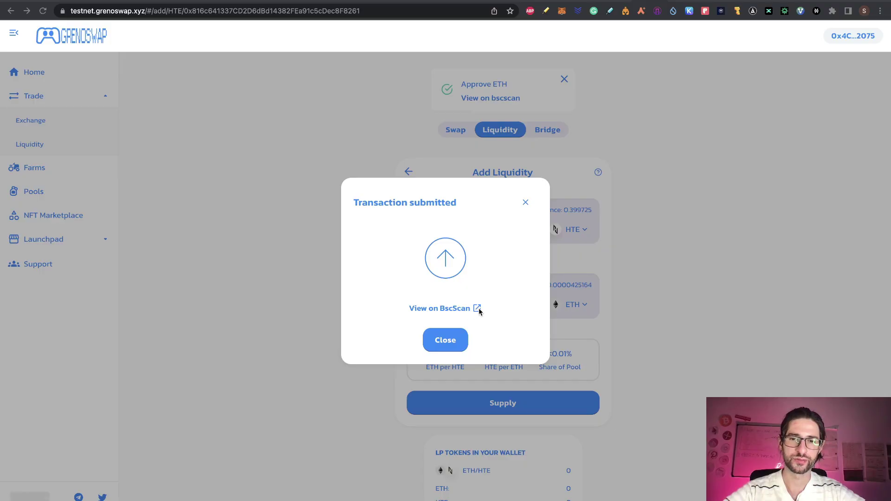
click(478, 311)
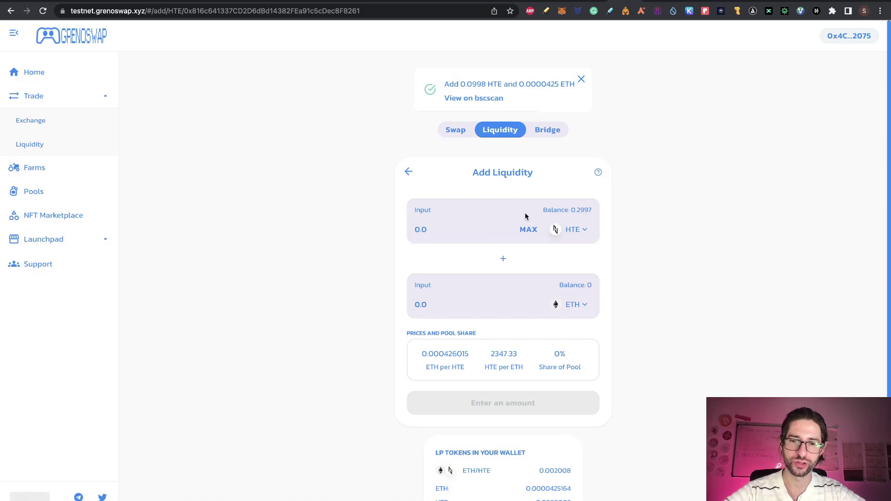
- Expand the ETH/HTE pool on the Liquidity tab to view its pooled amounts
click(456, 131)
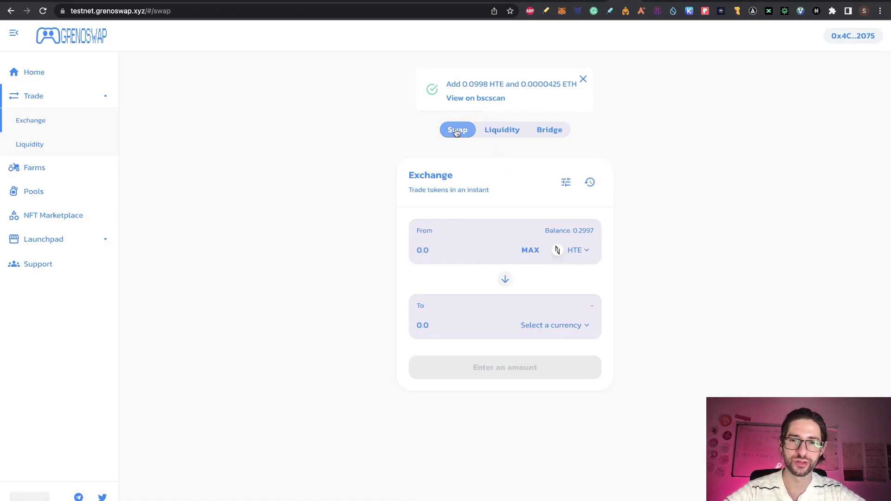
click(500, 131)
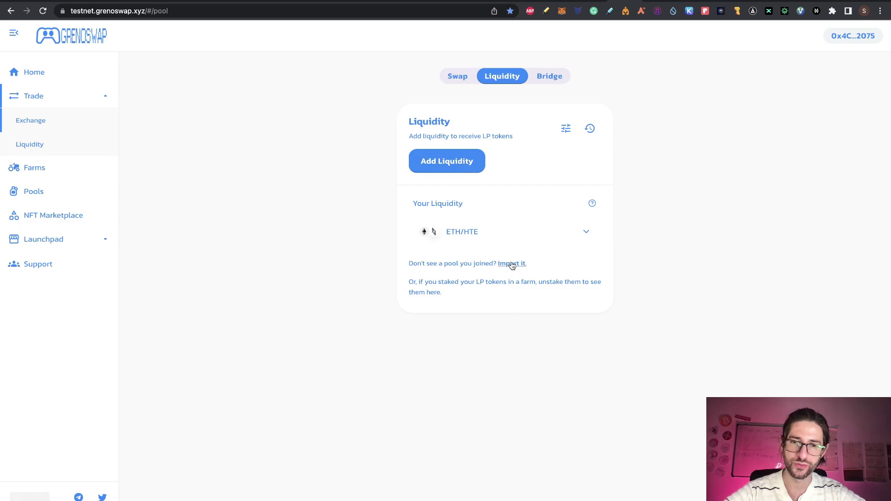
click(507, 236)
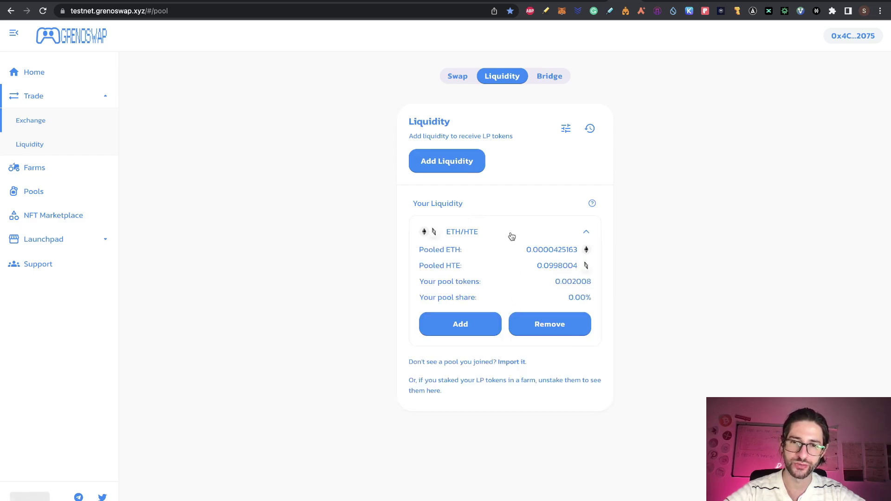
click(512, 236)
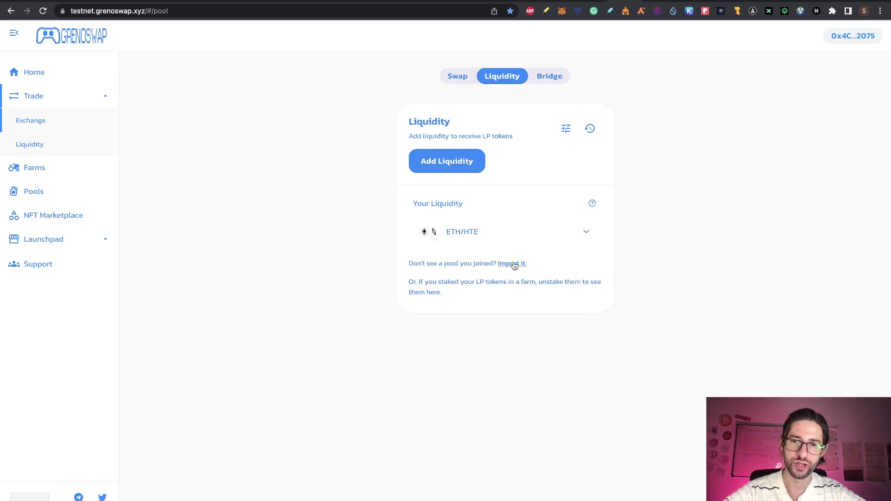
click(571, 238)
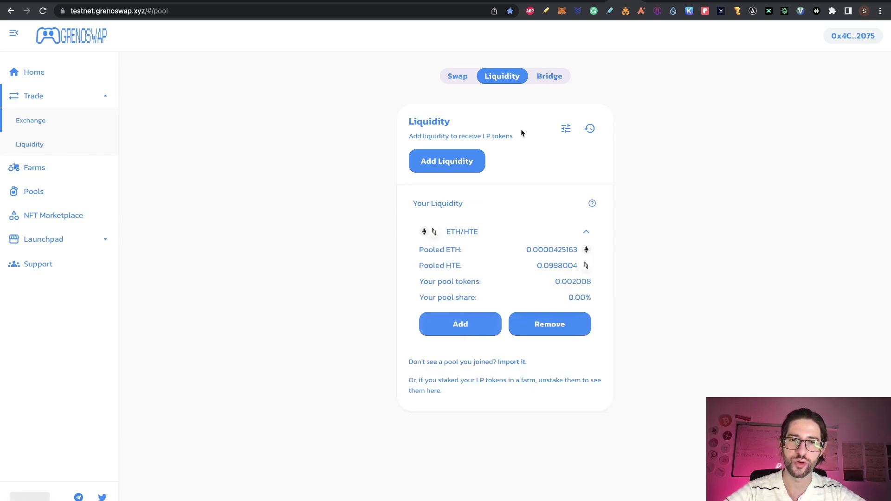
- Submit a swap of 0.06 HTE for BTC
click(458, 76)
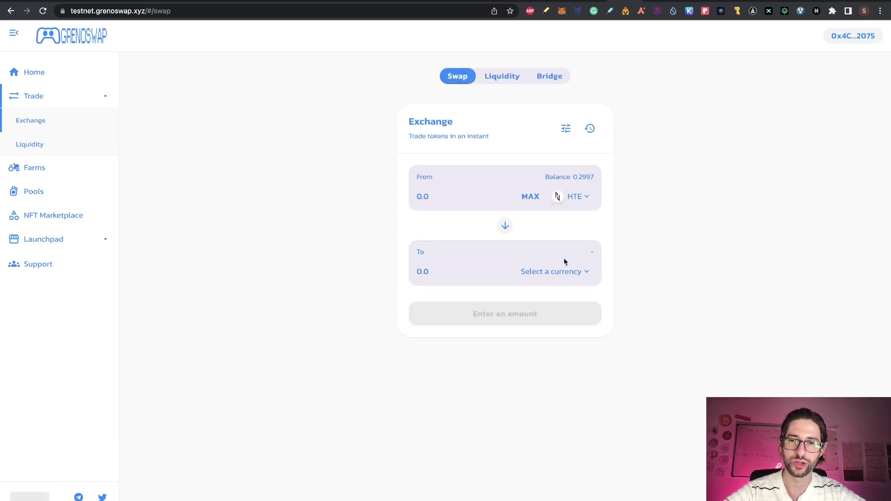
click(571, 271)
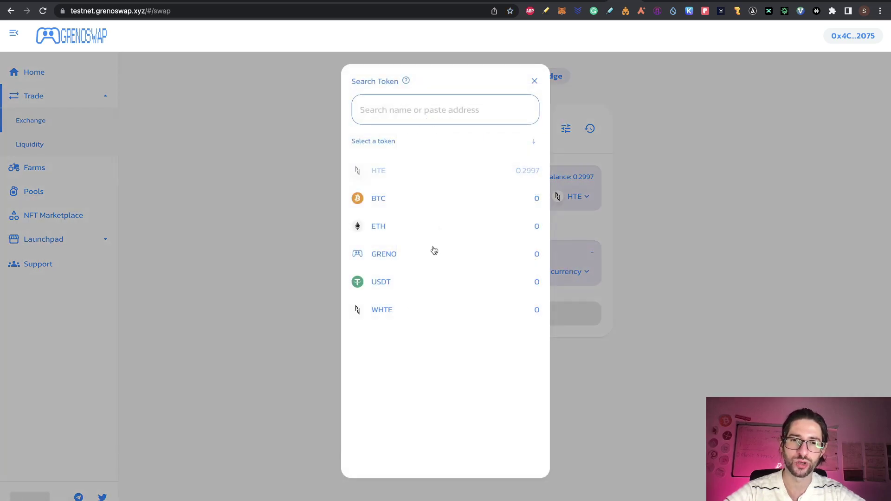
click(438, 202)
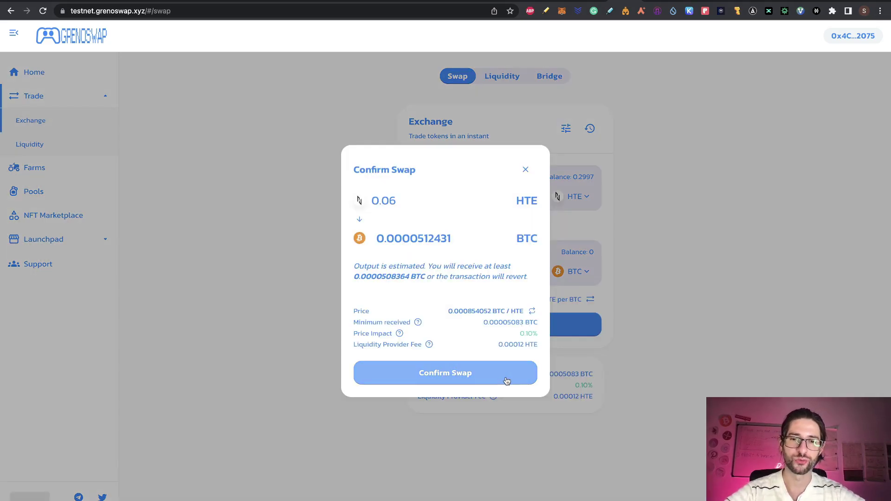
click(506, 376)
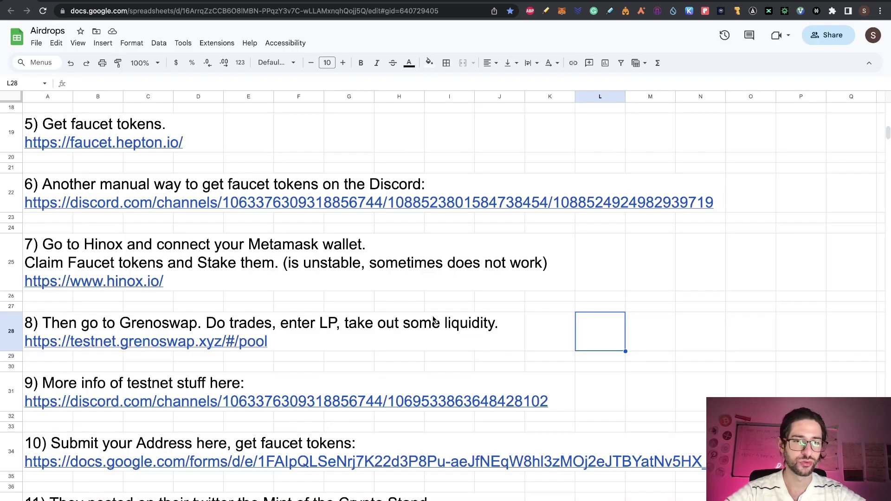
scroll(531, 332, down, 1)
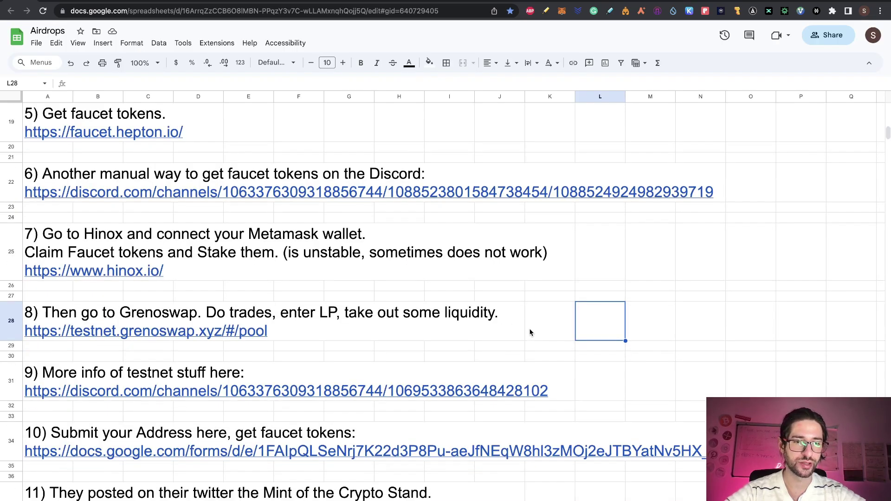
scroll(530, 332, down, 2)
scroll(531, 332, down, 1)
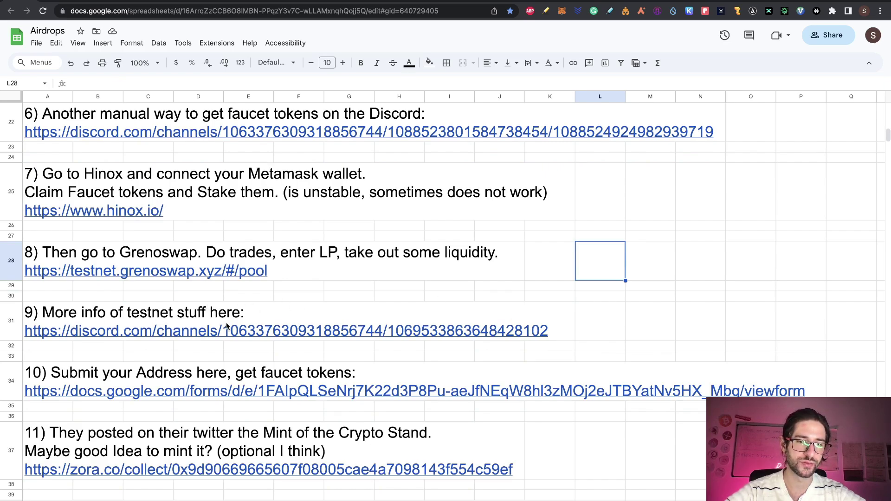
- Open step 9's Discord link from cell A31
click(39, 333)
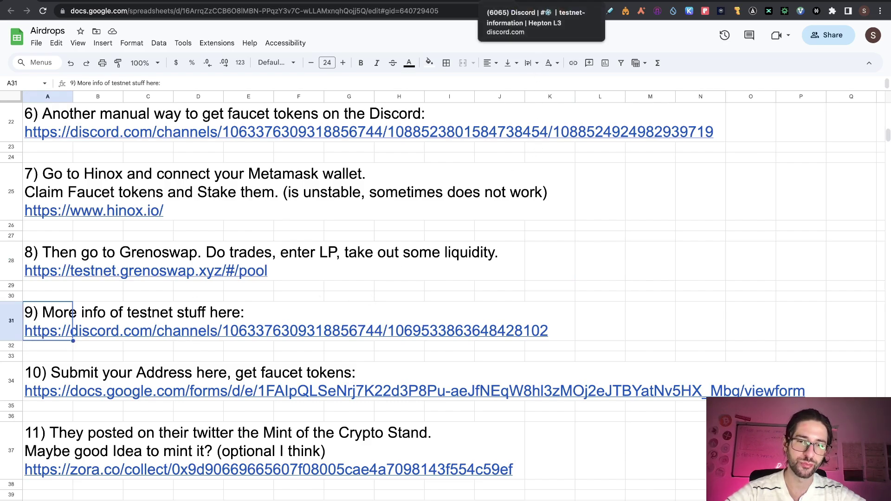
key(alt+Return)
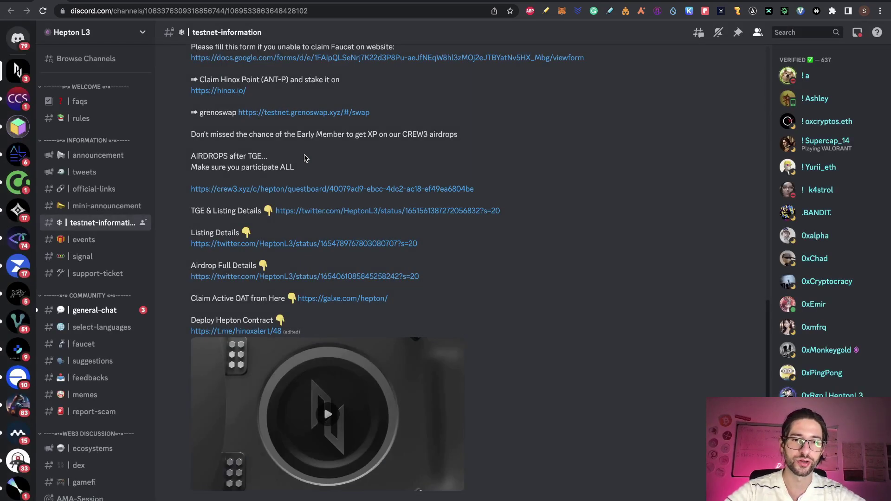
scroll(498, 146, up, 5)
scroll(498, 146, up, 5)
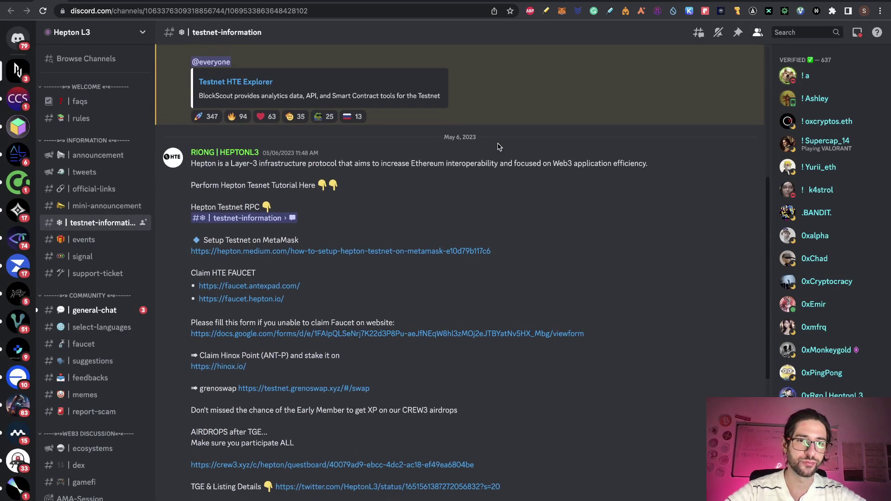
scroll(497, 146, up, 5)
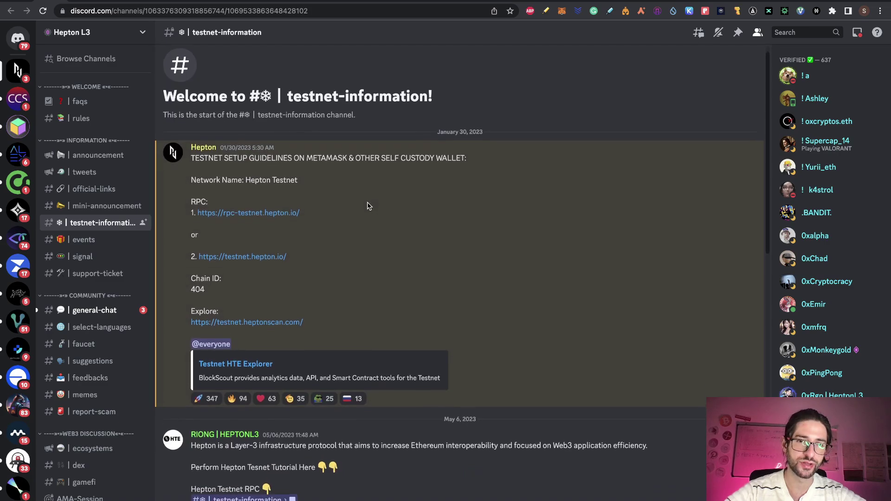
scroll(366, 204, down, 3)
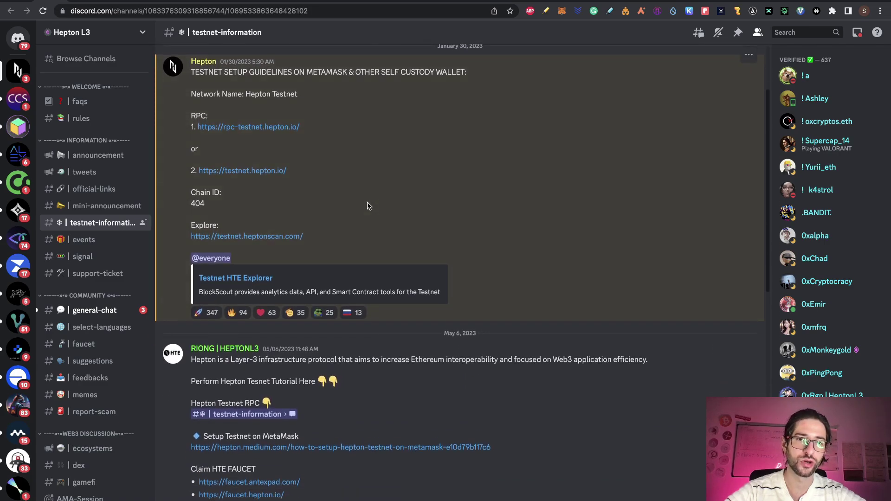
scroll(367, 205, down, 3)
scroll(368, 206, down, 1)
scroll(367, 205, down, 1)
scroll(367, 206, down, 1)
scroll(368, 206, down, 2)
scroll(368, 205, down, 3)
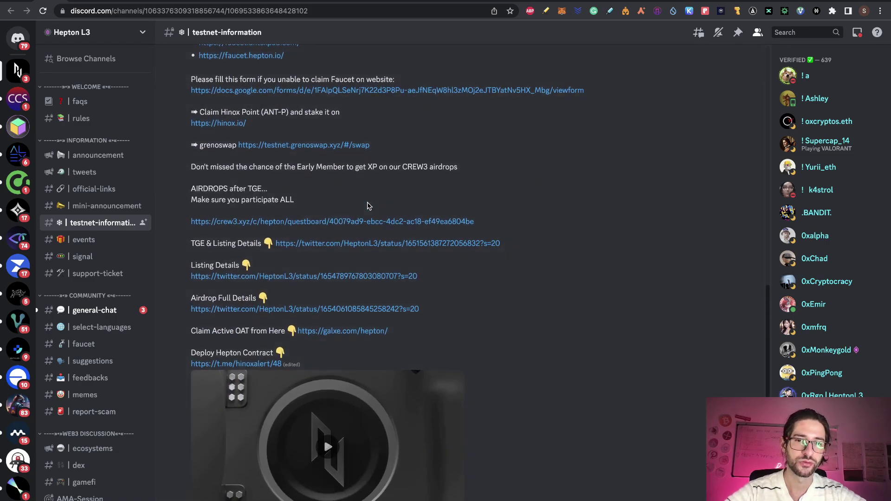
scroll(367, 206, down, 1)
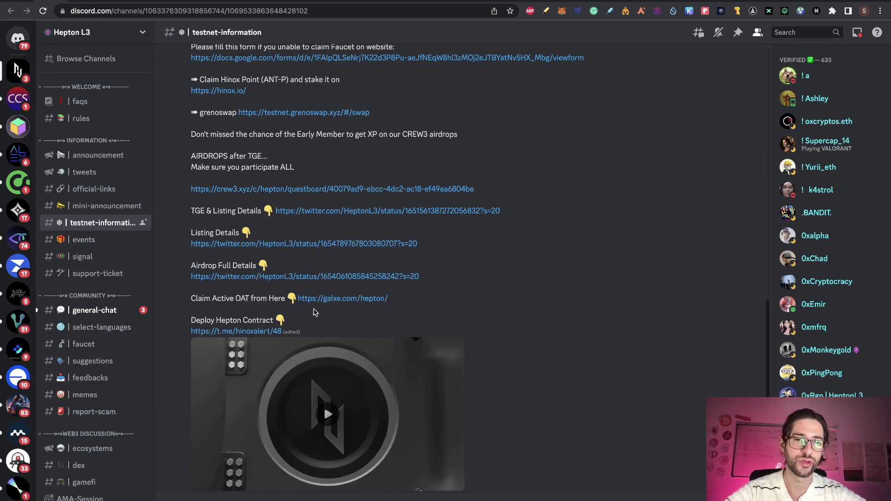
scroll(557, 276, up, 4)
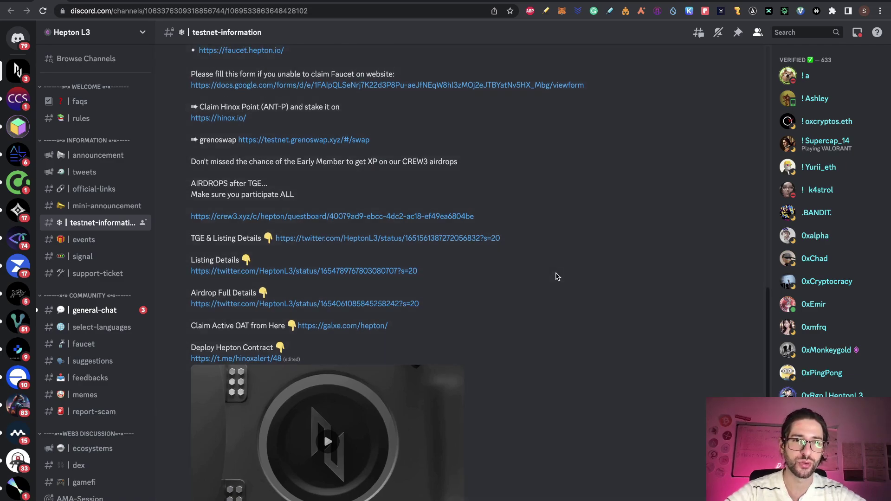
scroll(571, 332, down, 1)
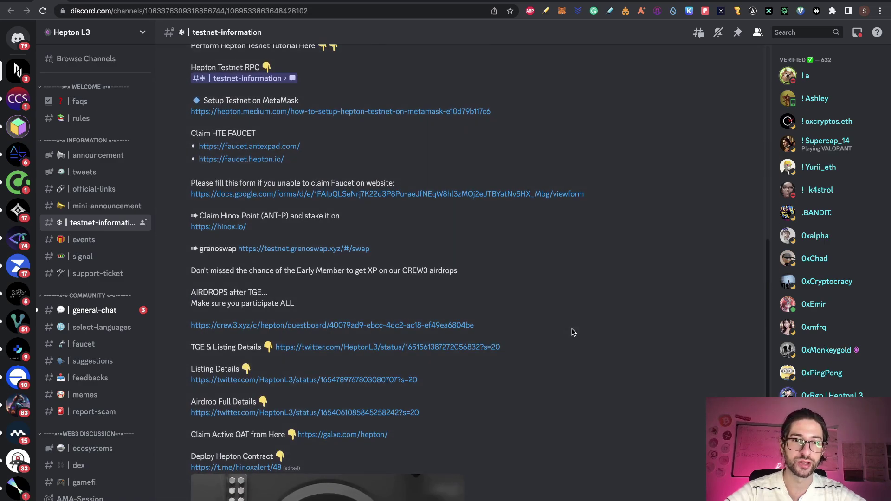
- Leave Discord's #testnet-information channel for the Airdrops checklist sheet tab
key(ctrl+Tab)
scroll(591, 293, down, 2)
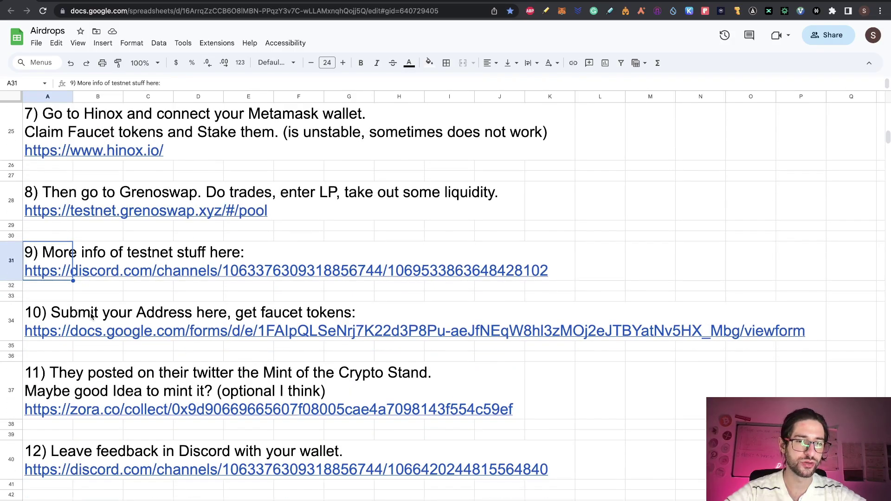
click(36, 322)
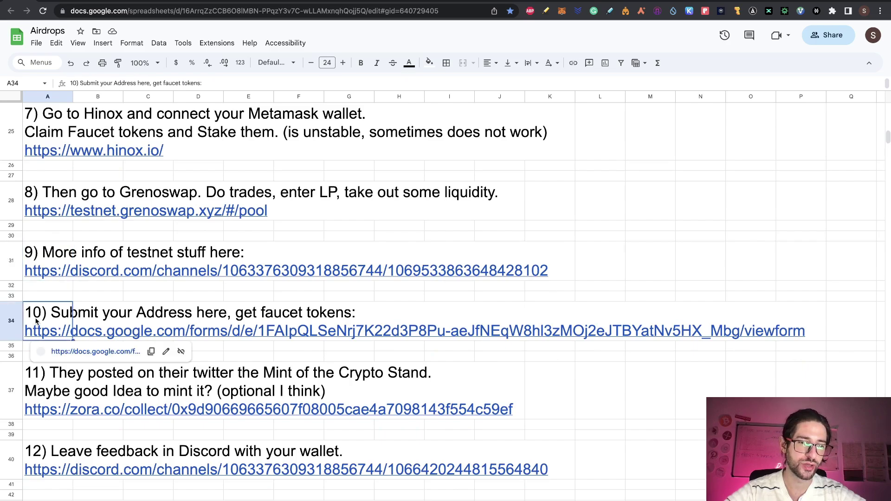
click(95, 351)
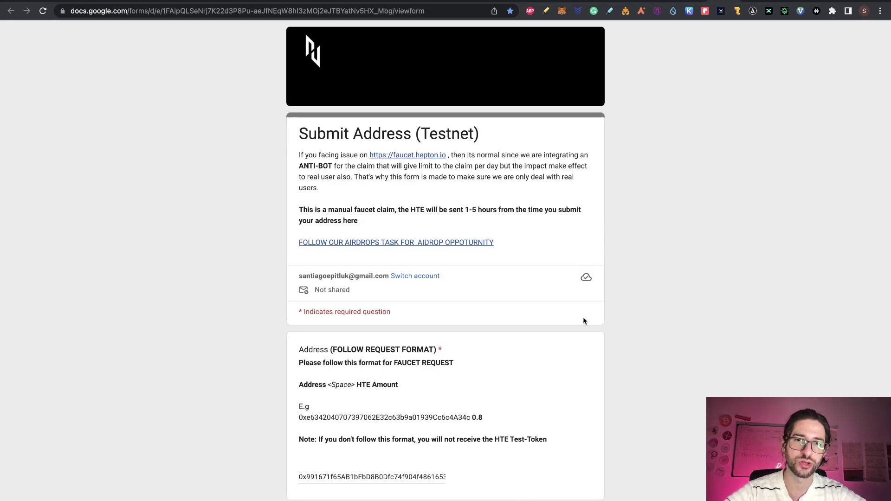
mouse_move(446, 2)
click(125, 17)
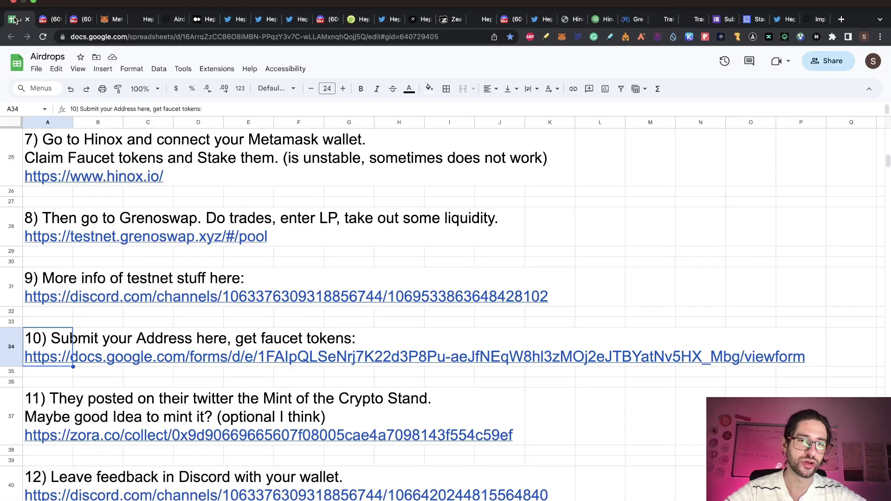
scroll(553, 281, down, 2)
scroll(554, 282, down, 1)
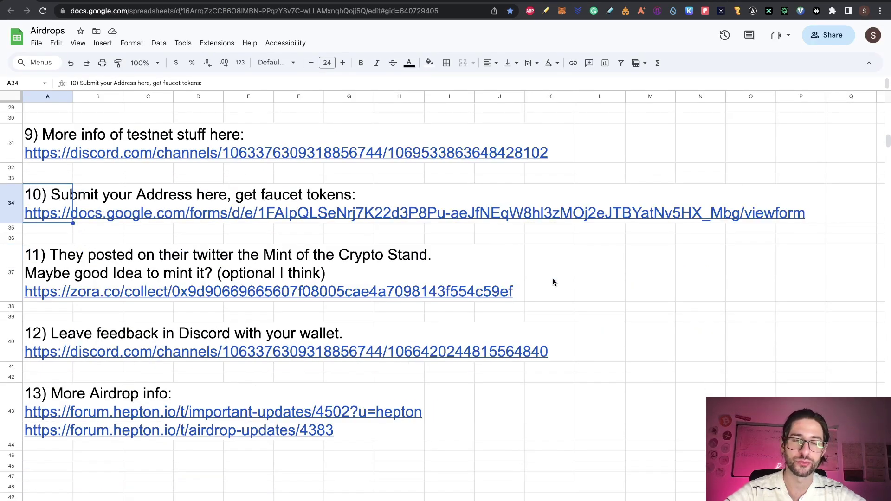
scroll(547, 283, up, 1)
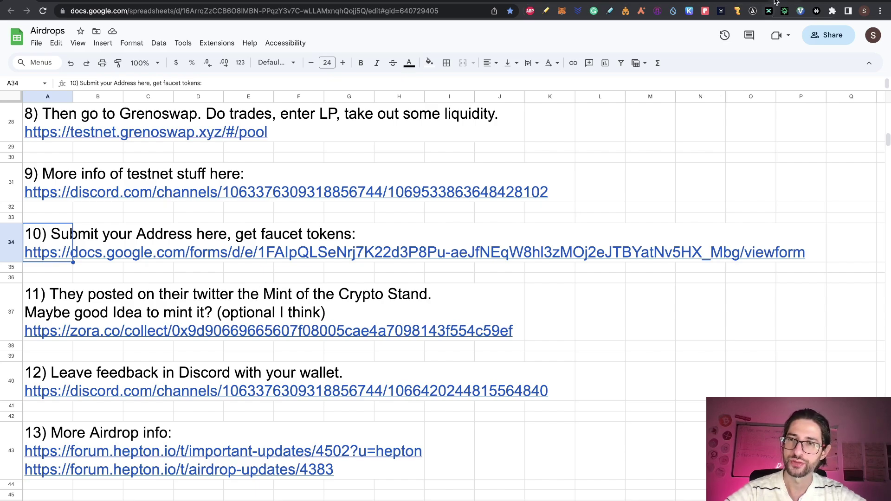
- Bring up the Zora Stand with Crypto mint page, then close it
click(748, 2)
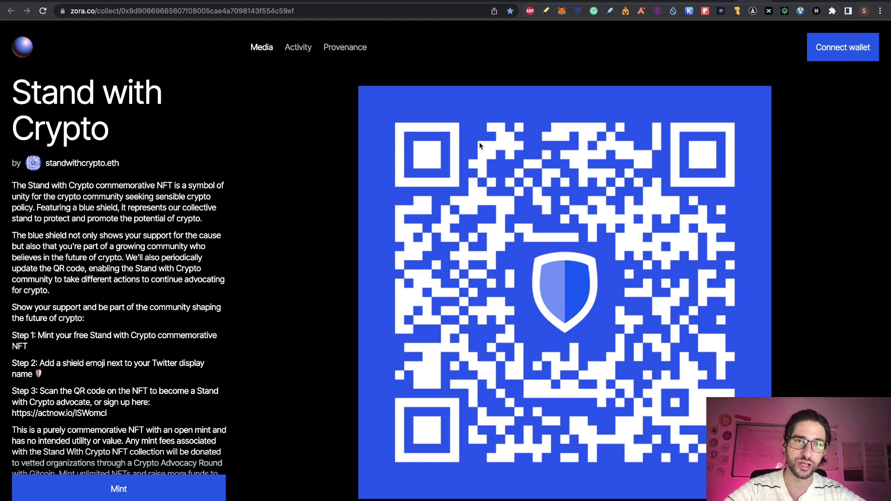
key(super+w)
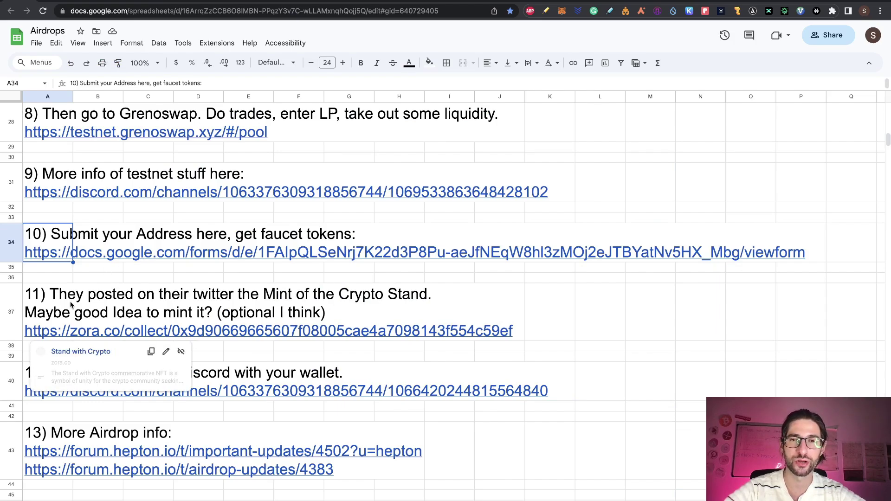
mouse_move(268, 330)
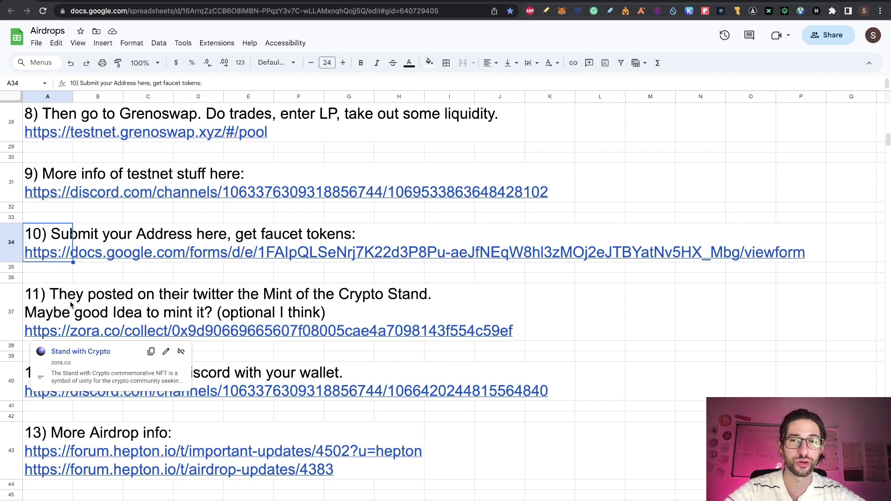
- Dismiss the Zora link preview card by clicking an empty cell
click(609, 366)
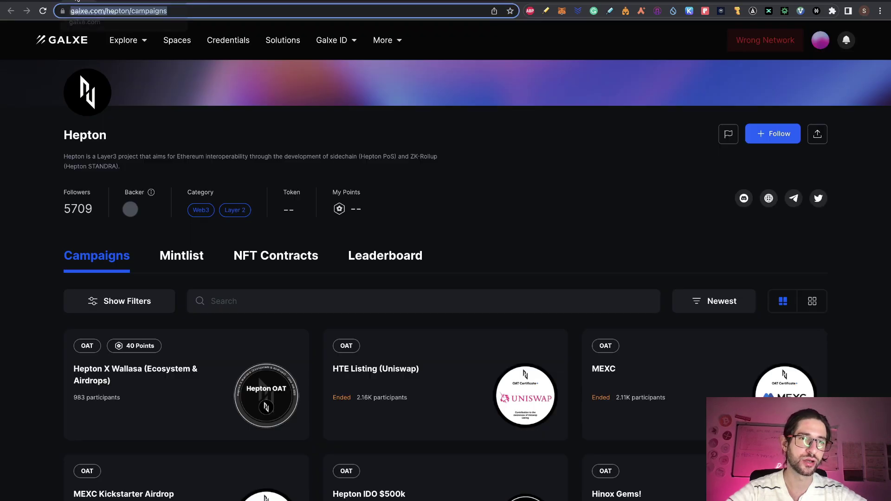
scroll(521, 161, down, 1)
scroll(522, 161, down, 2)
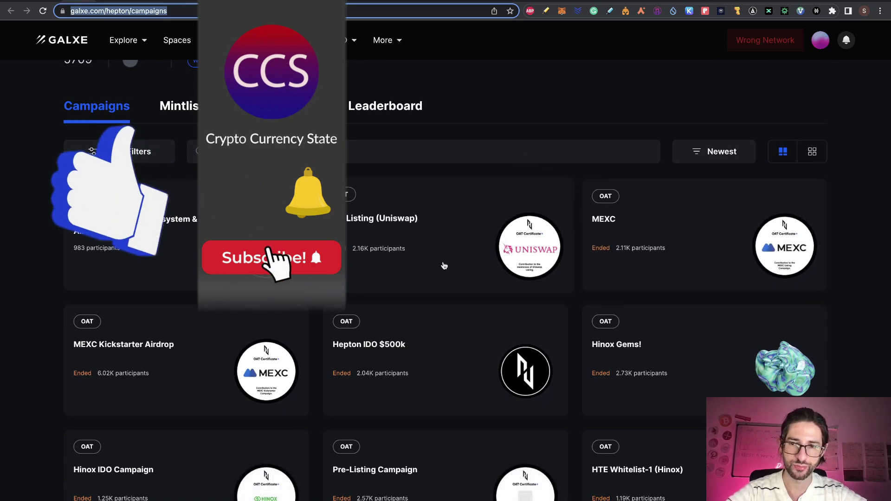
scroll(519, 361, down, 1)
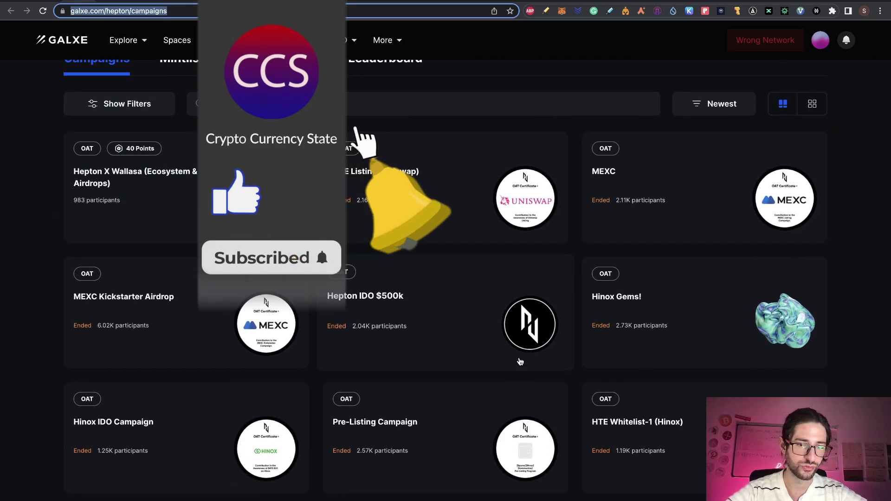
scroll(519, 361, down, 2)
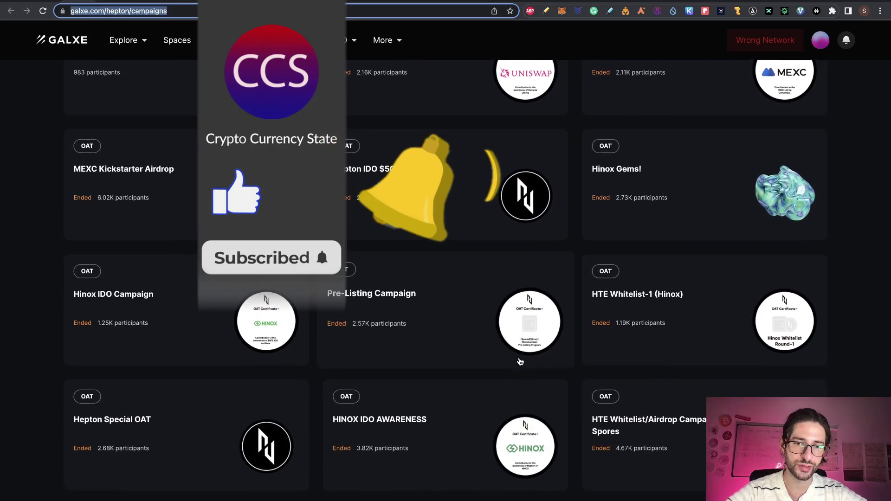
scroll(519, 361, down, 2)
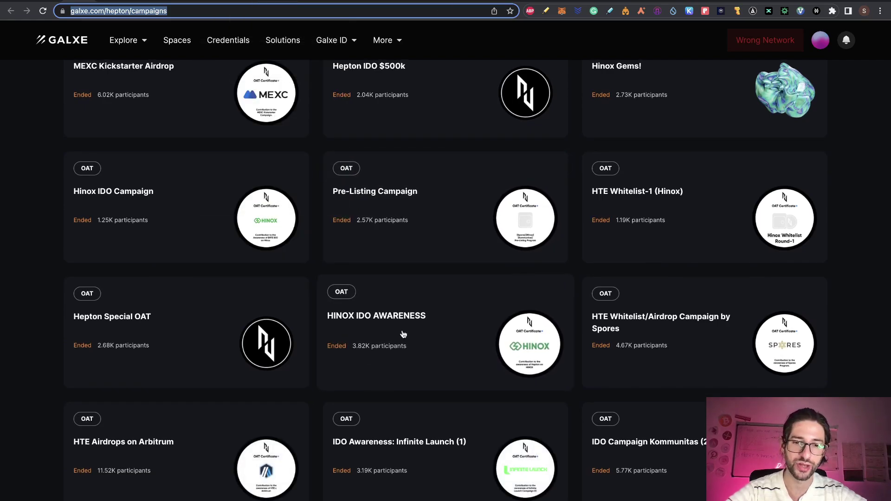
scroll(404, 332, down, 3)
scroll(404, 332, up, 5)
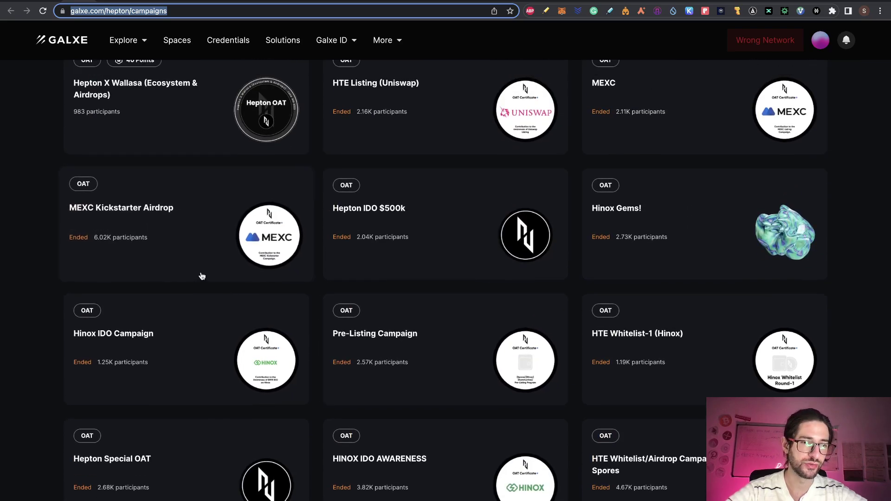
scroll(167, 275, up, 3)
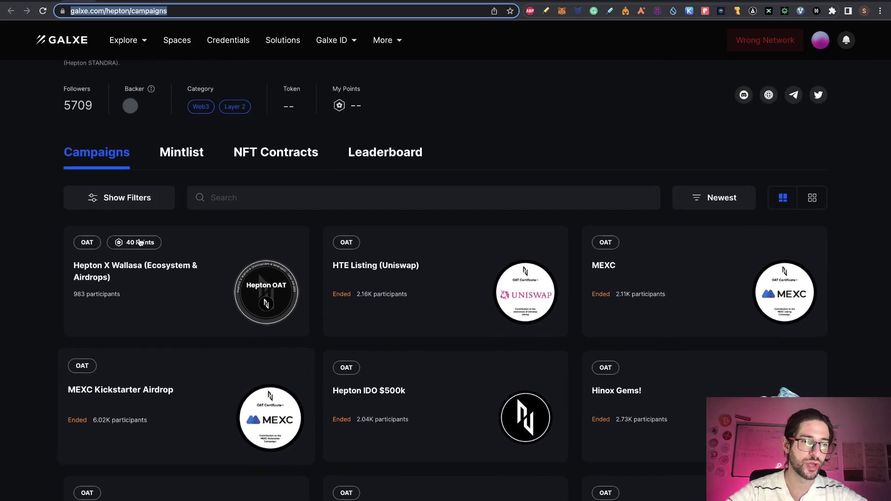
- Open the Hepton X Wallasa (Ecosystem & Airdrops) campaign card on Galxe
click(130, 273)
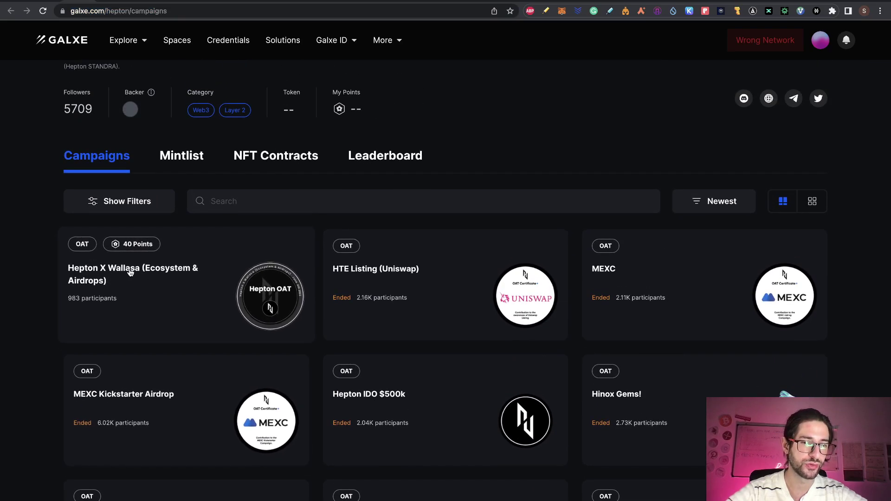
click(131, 245)
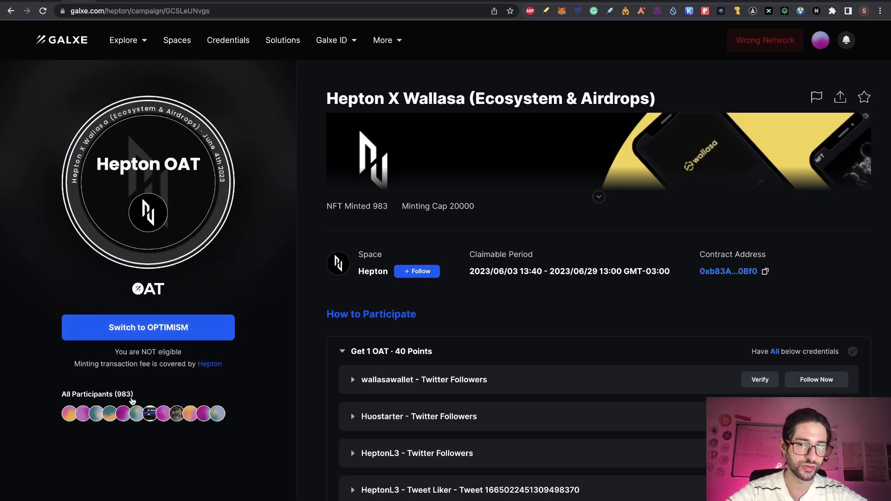
scroll(633, 391, down, 2)
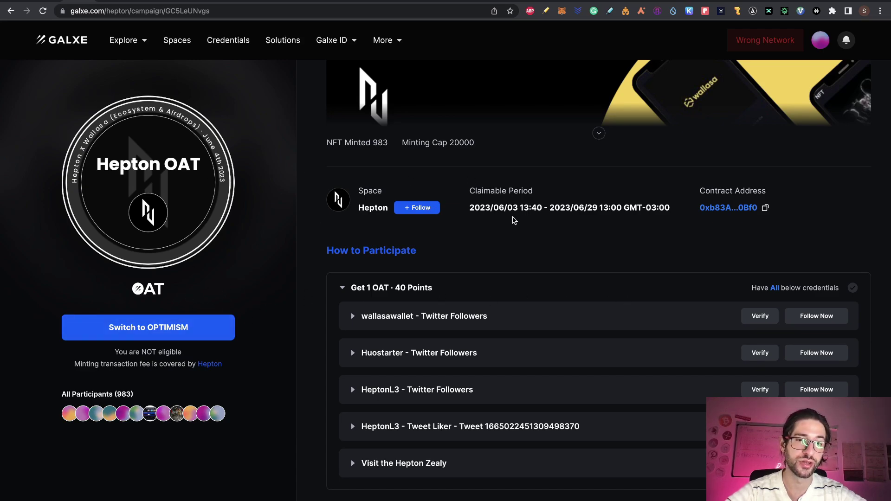
- Switch to the Airdrops checklist sheet tab
key(ctrl+Tab)
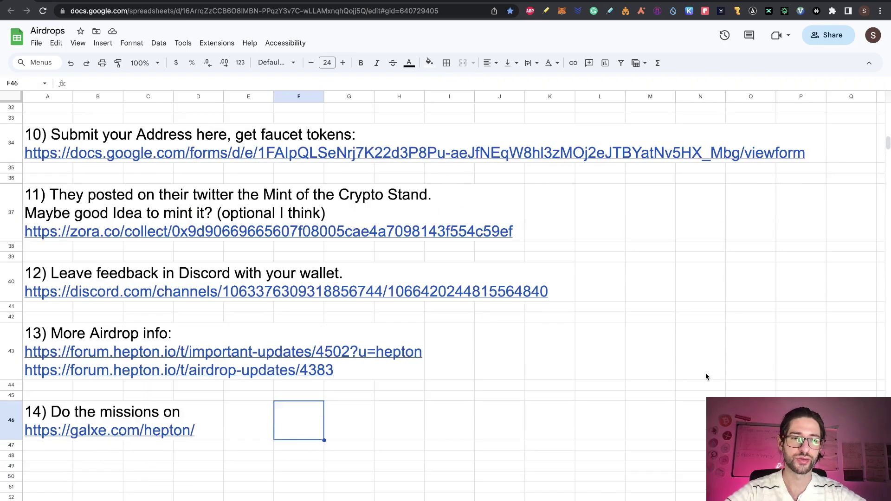
scroll(706, 376, up, 5)
scroll(705, 374, up, 3)
scroll(547, 269, up, 5)
scroll(546, 270, up, 5)
scroll(546, 270, up, 2)
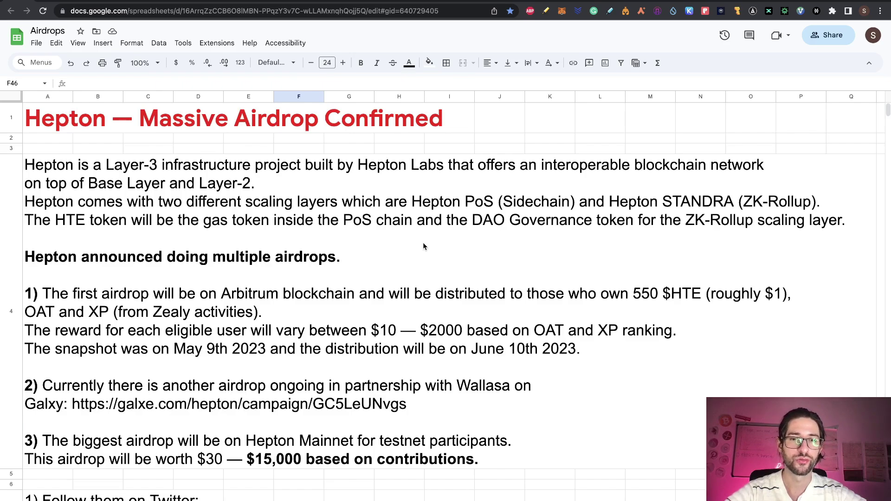
scroll(423, 242, down, 7)
scroll(424, 243, down, 7)
scroll(424, 243, down, 5)
scroll(423, 245, down, 1)
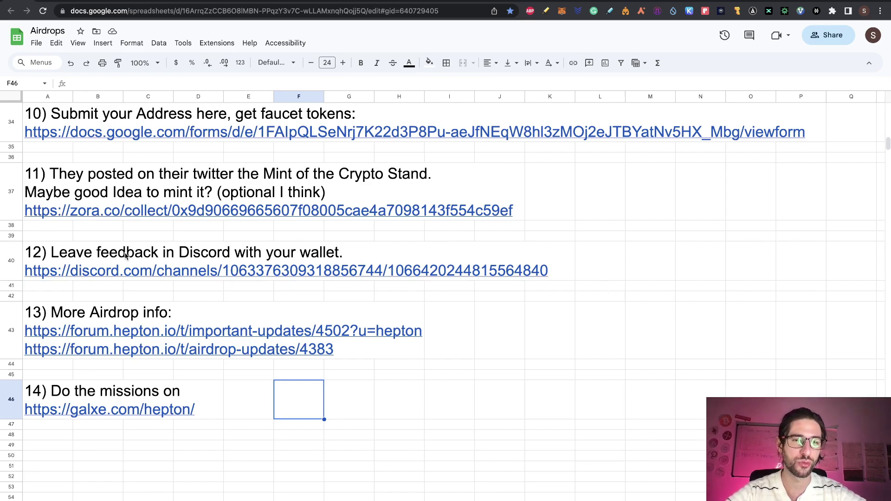
scroll(125, 255, up, 4)
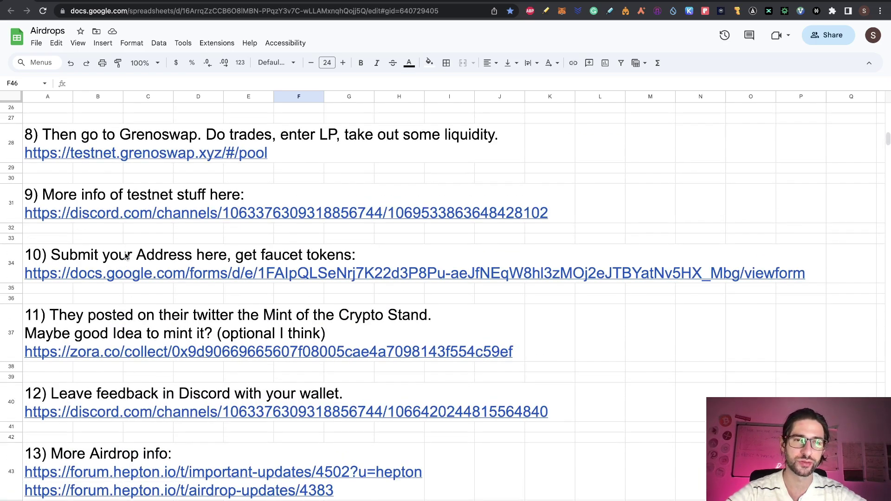
scroll(127, 256, up, 5)
scroll(127, 255, up, 3)
scroll(127, 256, up, 4)
scroll(245, 240, up, 2)
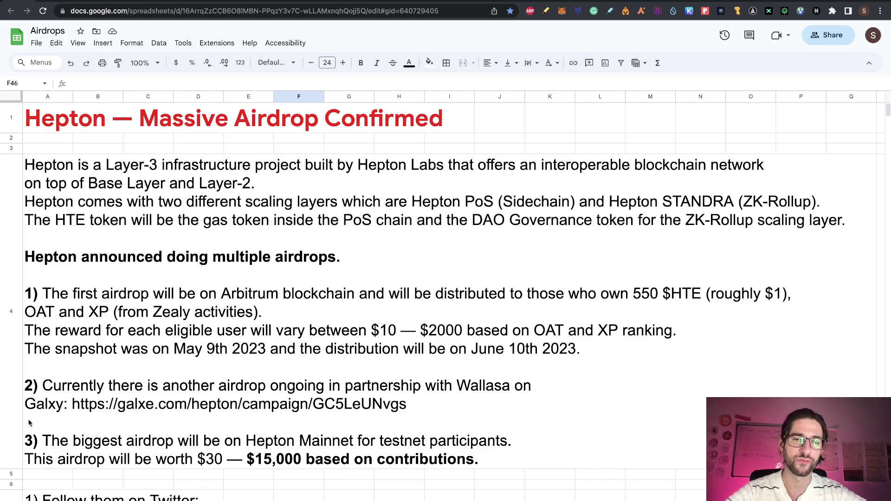
scroll(441, 288, down, 3)
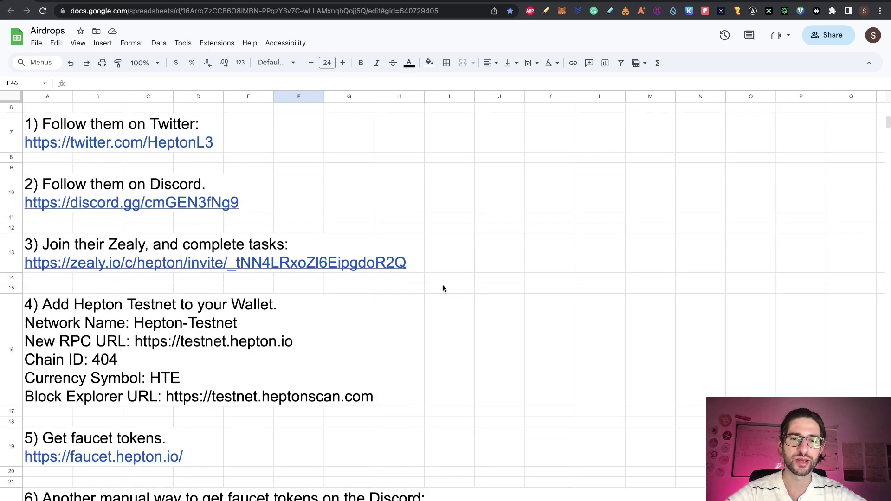
scroll(445, 288, up, 2)
scroll(443, 265, down, 1)
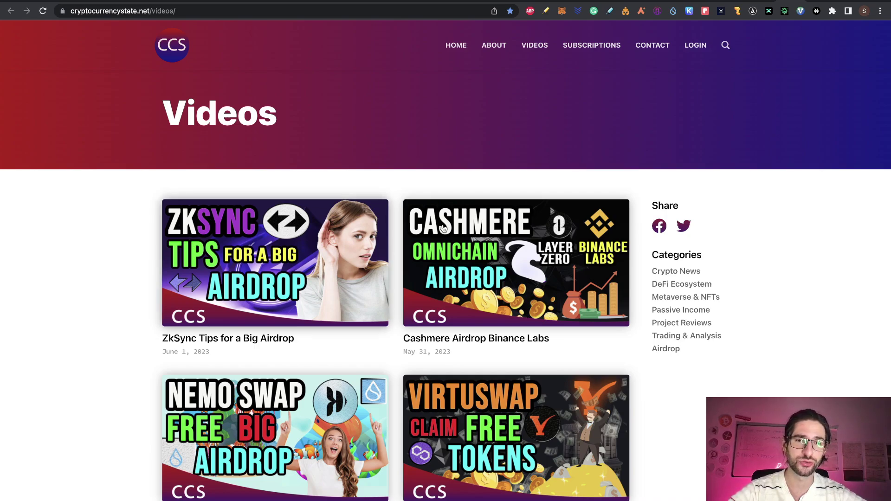
scroll(403, 180, down, 2)
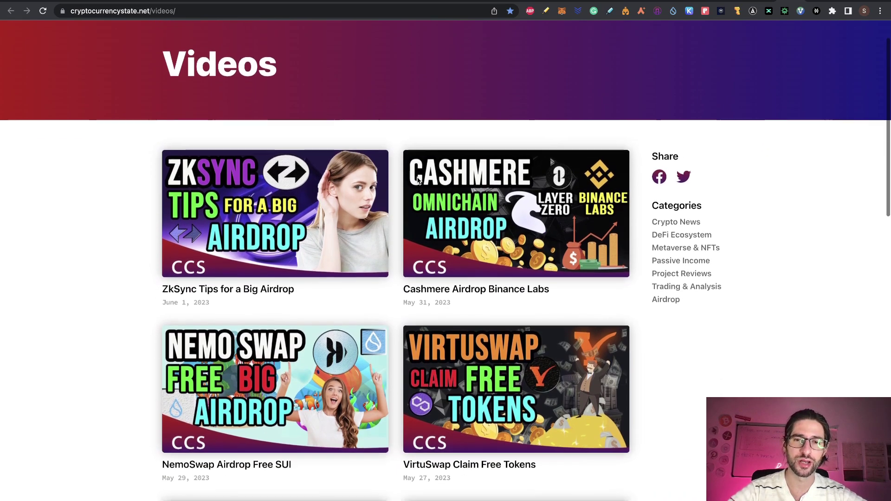
scroll(392, 179, down, 1)
scroll(393, 182, down, 1)
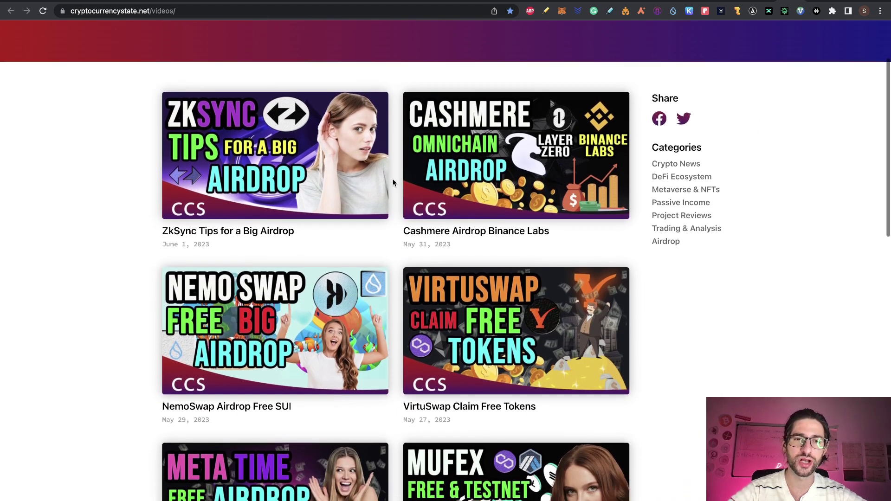
scroll(392, 183, down, 2)
scroll(393, 182, down, 3)
scroll(404, 205, down, 1)
scroll(404, 206, down, 1)
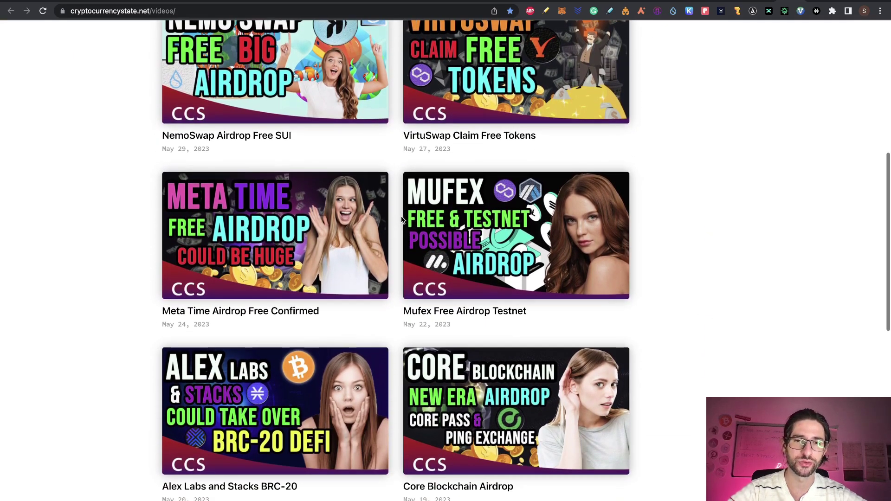
scroll(394, 233, down, 1)
scroll(394, 233, down, 2)
scroll(394, 233, down, 1)
scroll(394, 232, down, 1)
scroll(394, 233, up, 5)
scroll(394, 232, up, 5)
scroll(394, 233, up, 1)
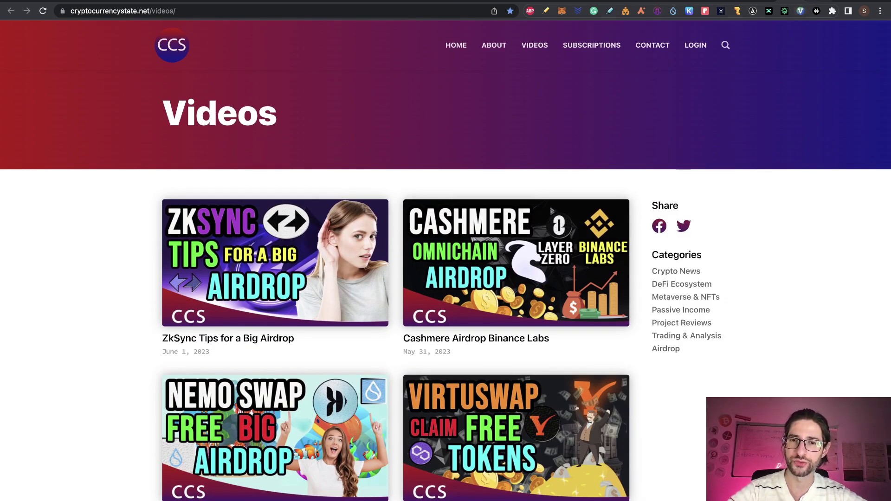
click(821, 2)
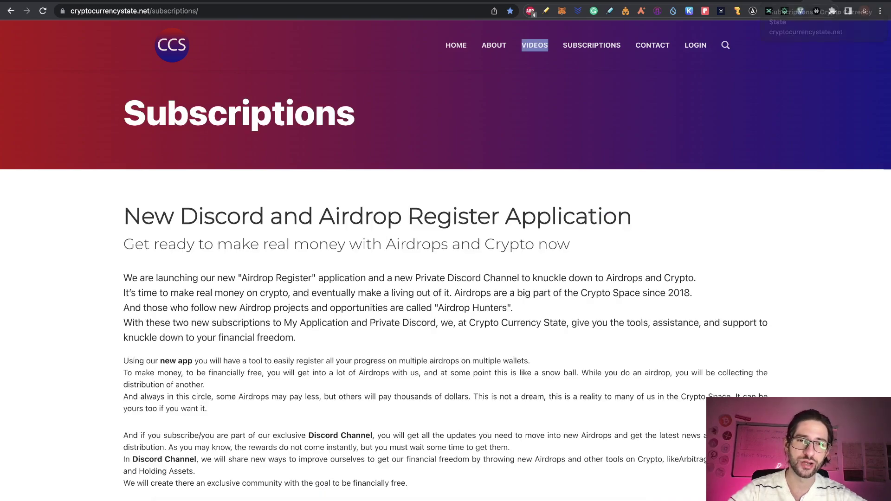
scroll(458, 305, down, 1)
scroll(459, 306, down, 3)
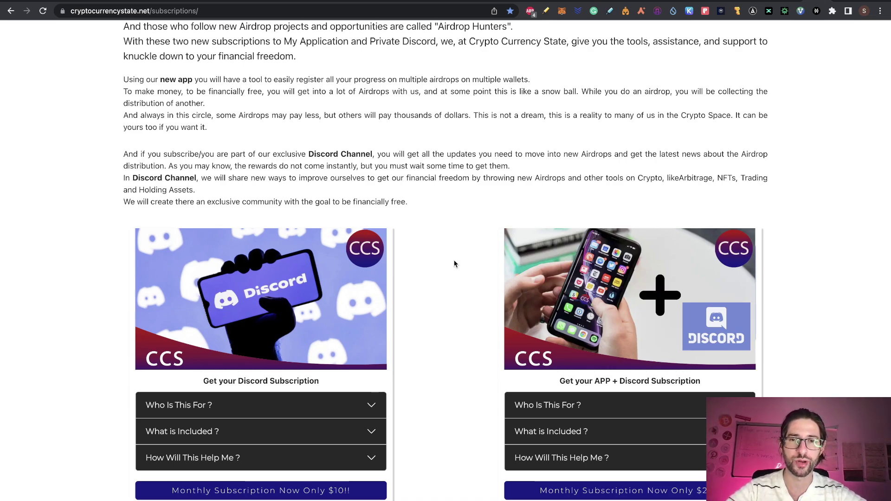
scroll(456, 261, down, 5)
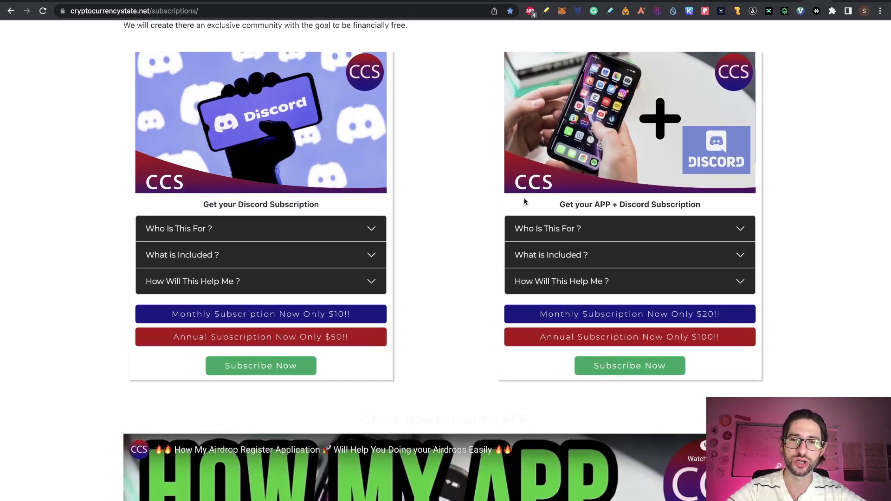
scroll(483, 235, down, 5)
scroll(484, 235, down, 2)
scroll(484, 234, down, 3)
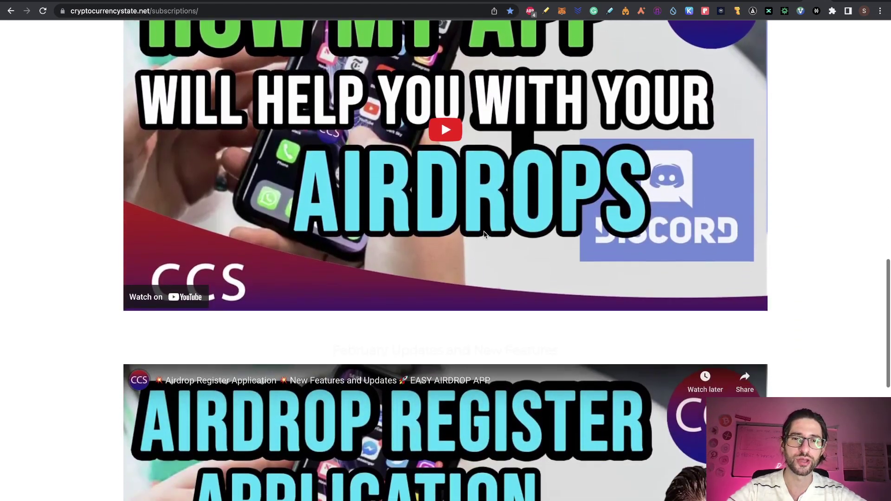
scroll(470, 116, up, 5)
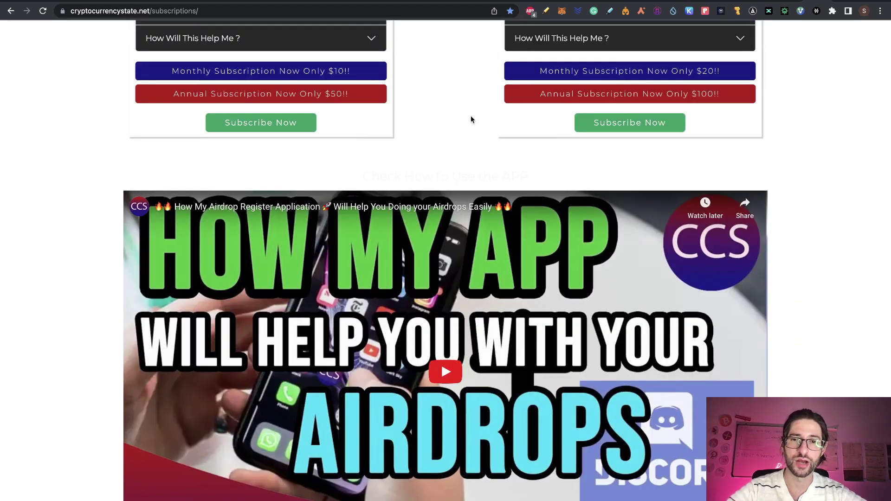
scroll(471, 115, up, 3)
scroll(470, 120, up, 5)
scroll(471, 120, up, 3)
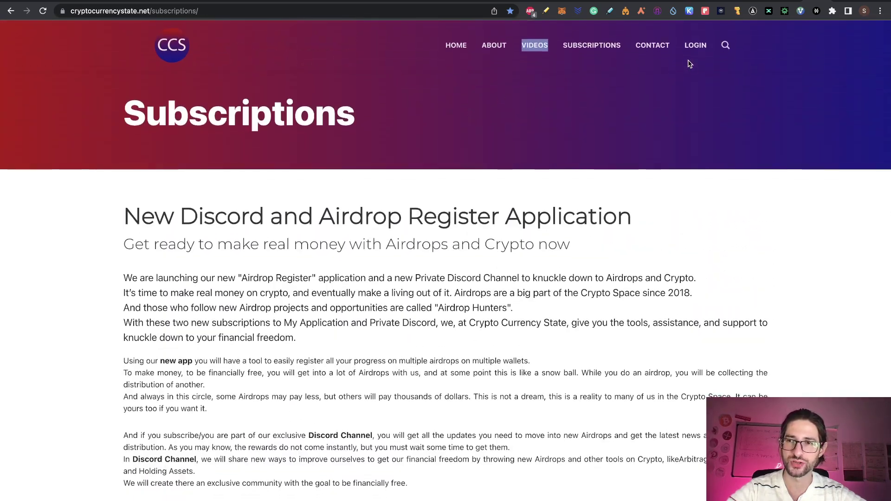